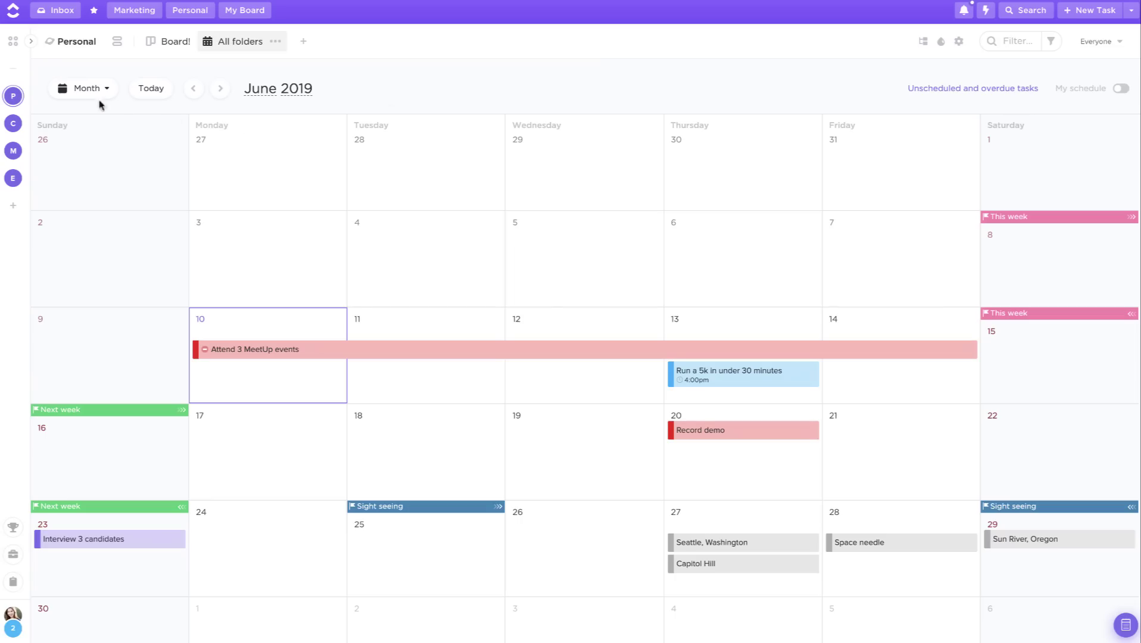
Browse the This week list, Goals folder and Personal space, then open the Everything calendar for June 2019
{"action": "mouse_move", "coordinate": [13, 97]}
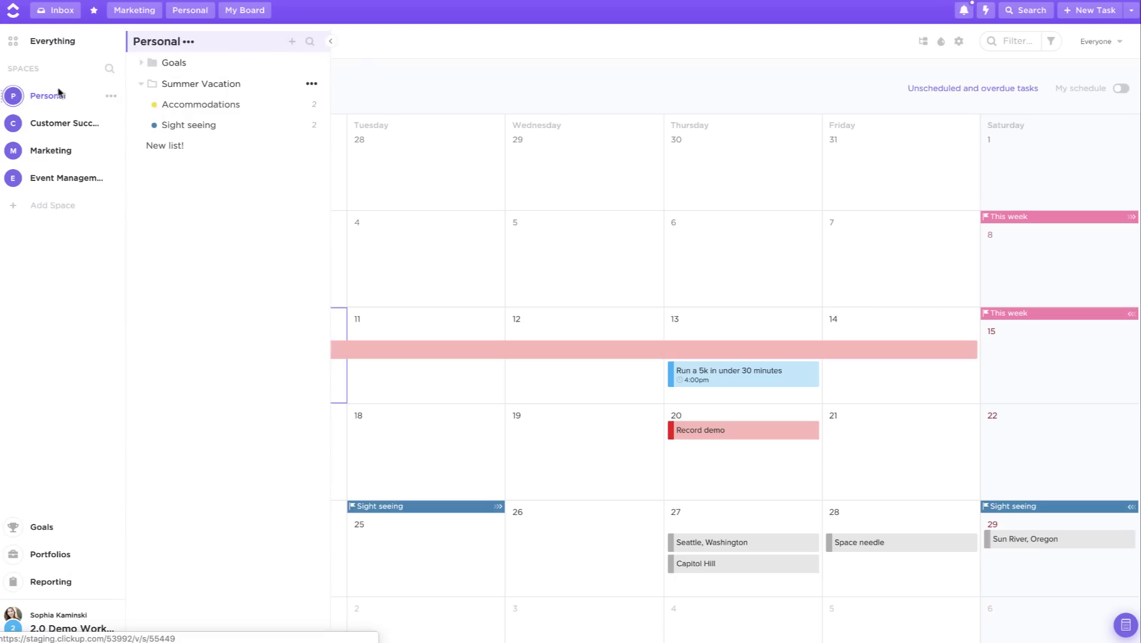
{"action": "left_click", "coordinate": [141, 63]}
{"action": "left_click", "coordinate": [172, 83]}
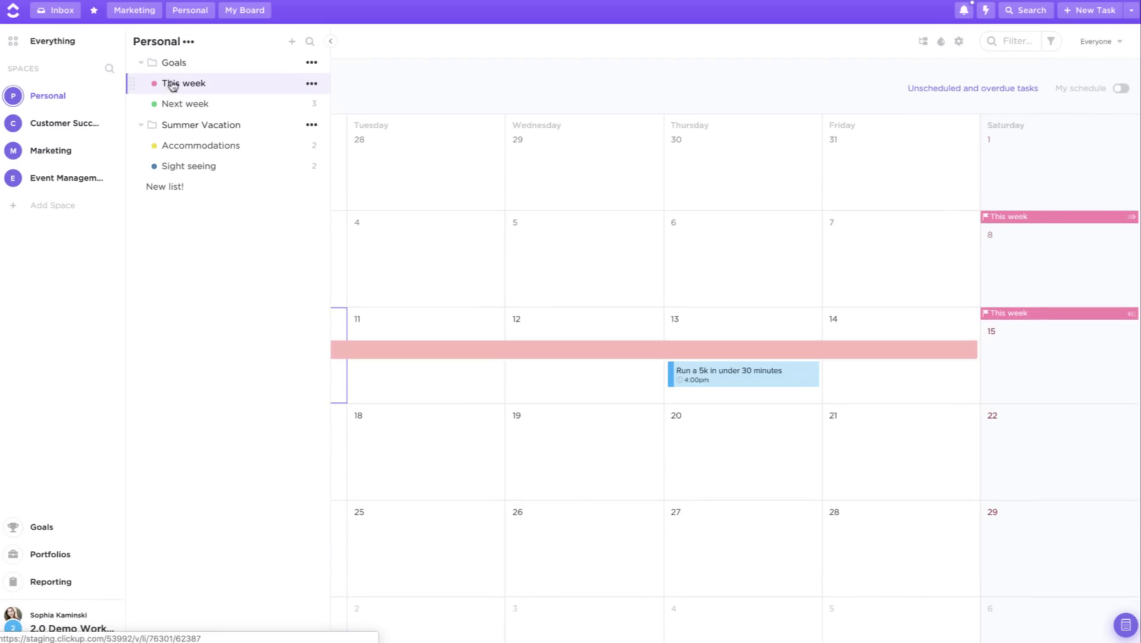
{"action": "left_click", "coordinate": [174, 63]}
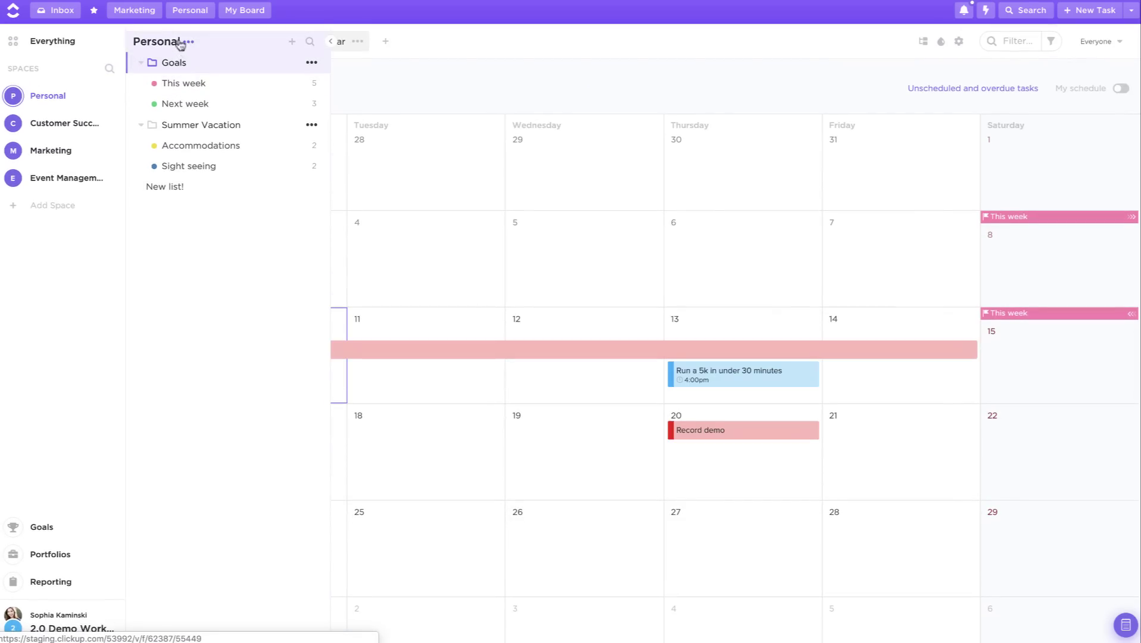
{"action": "left_click", "coordinate": [165, 41]}
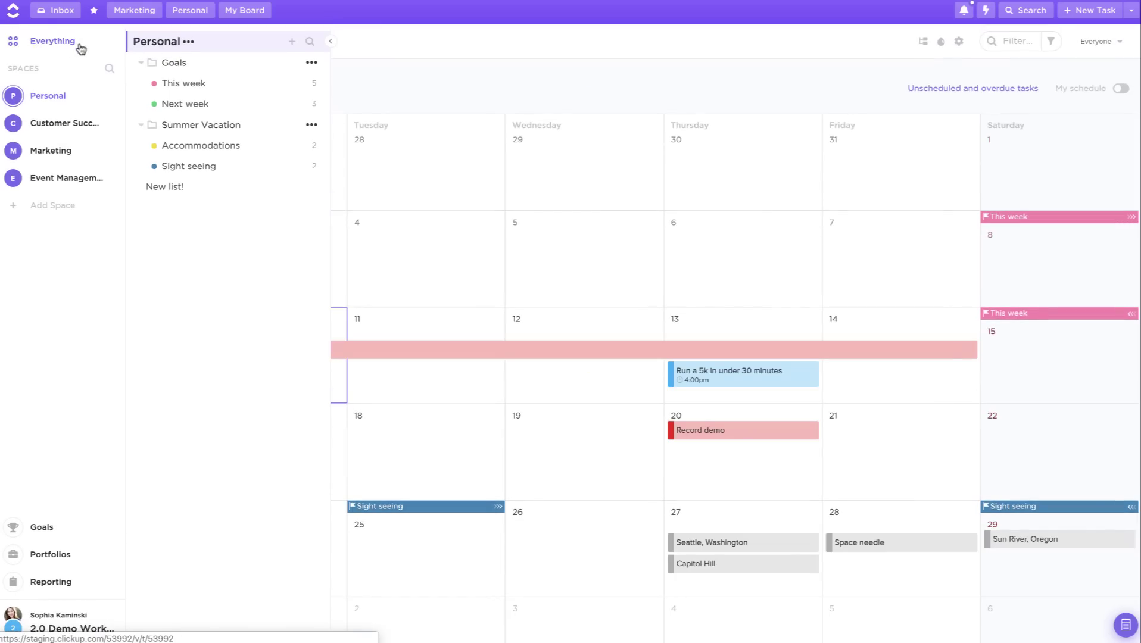
{"action": "left_click", "coordinate": [44, 46]}
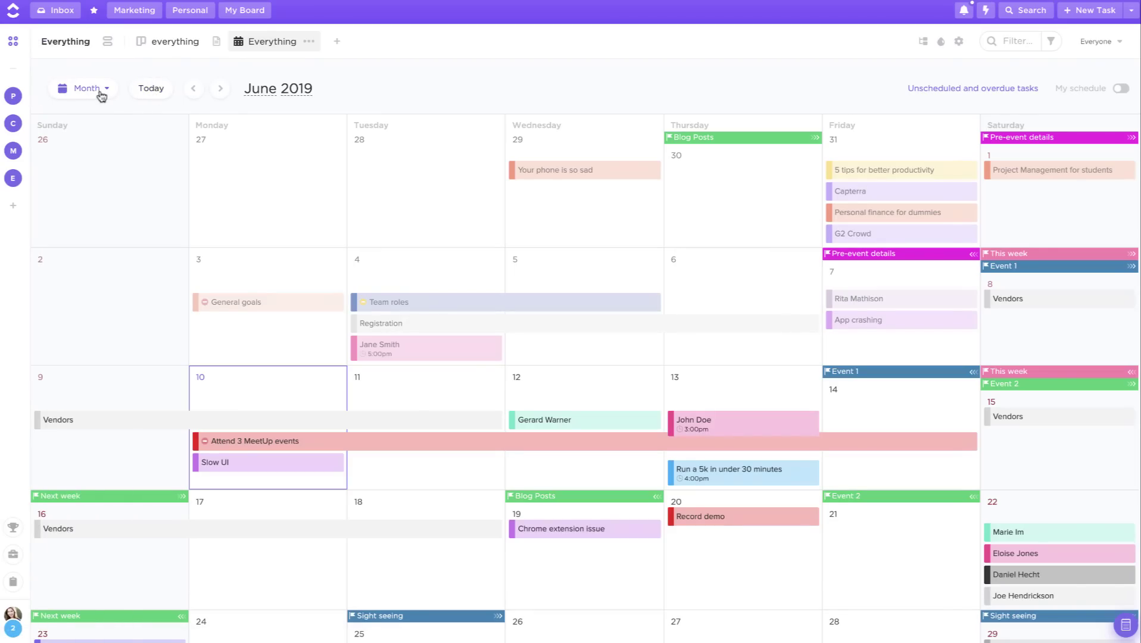
{"action": "left_click", "coordinate": [101, 94]}
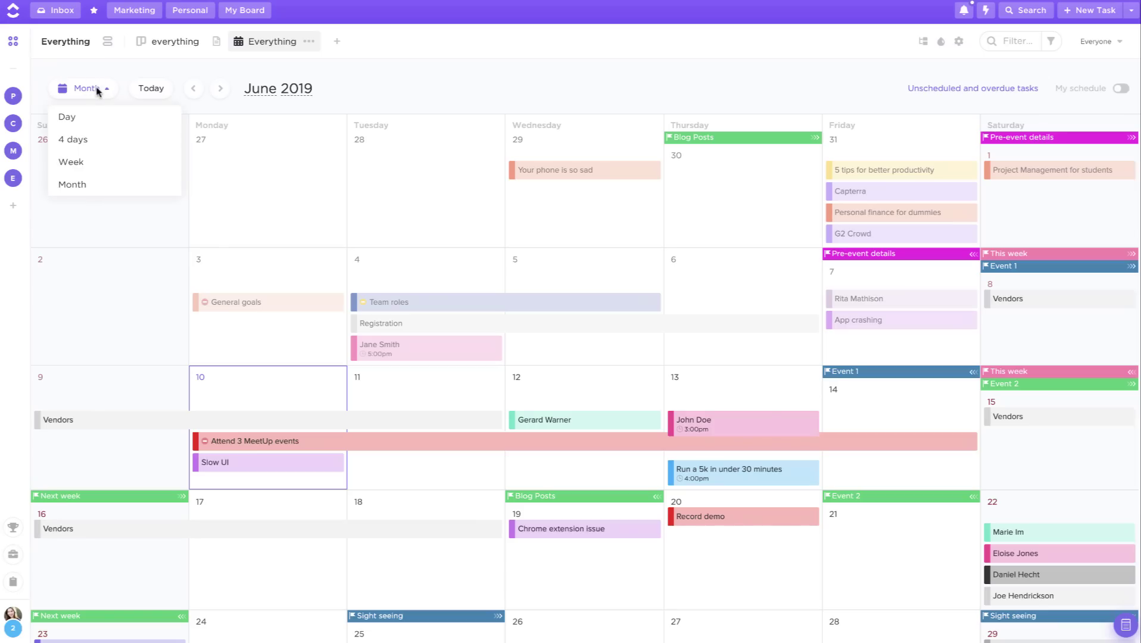
{"action": "left_click", "coordinate": [67, 117]}
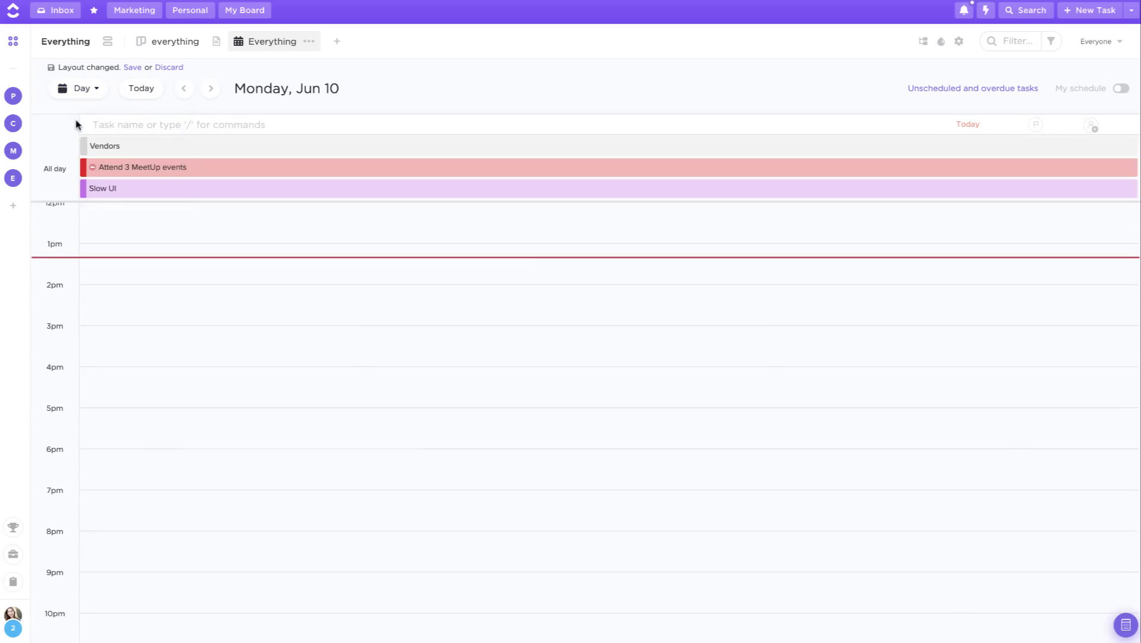
{"action": "left_click", "coordinate": [87, 89]}
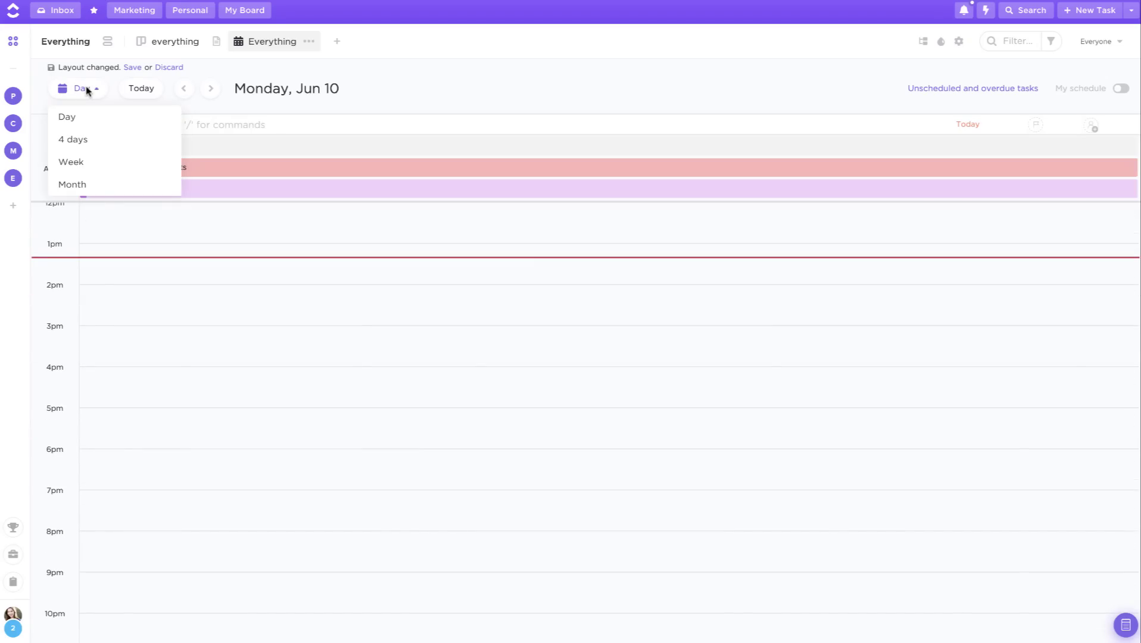
{"action": "left_click", "coordinate": [91, 139]}
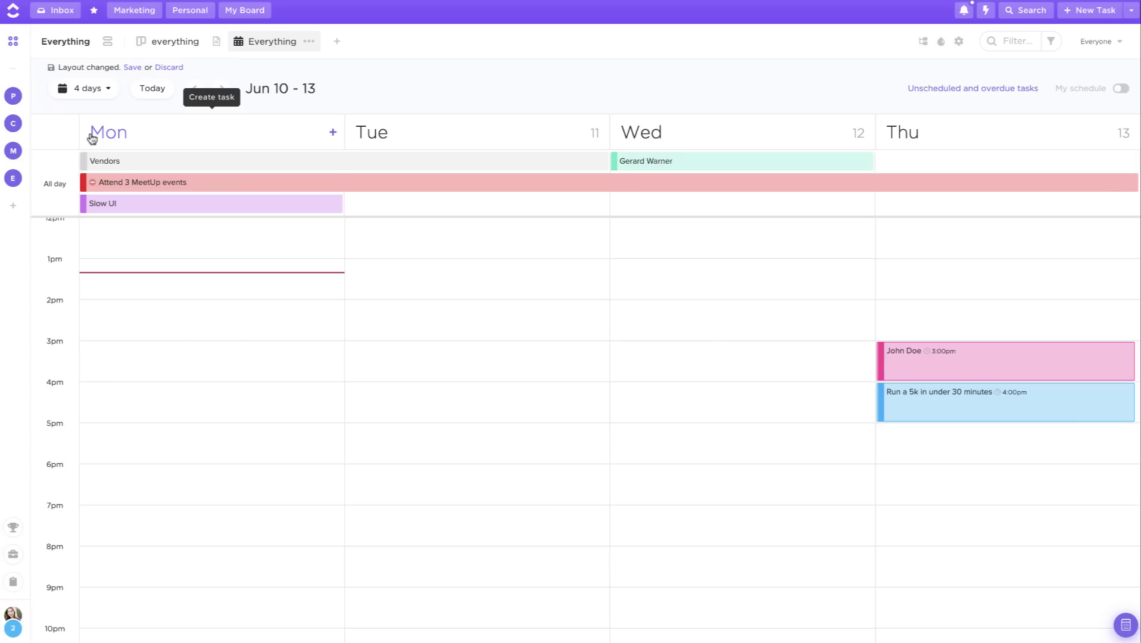
{"action": "left_click", "coordinate": [93, 93]}
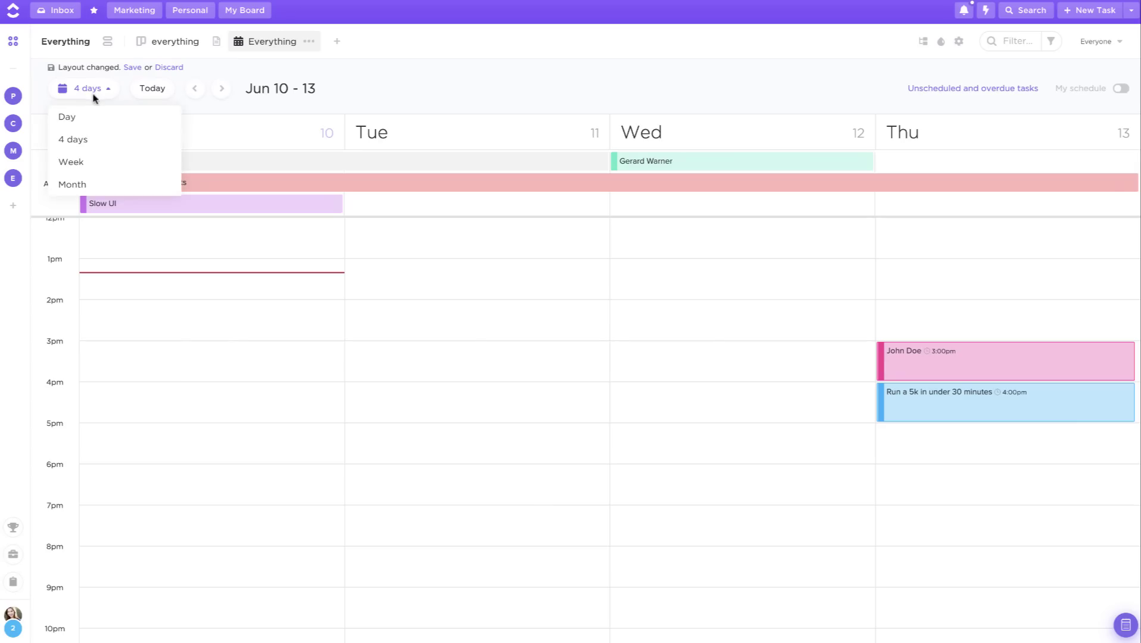
{"action": "left_click", "coordinate": [89, 164]}
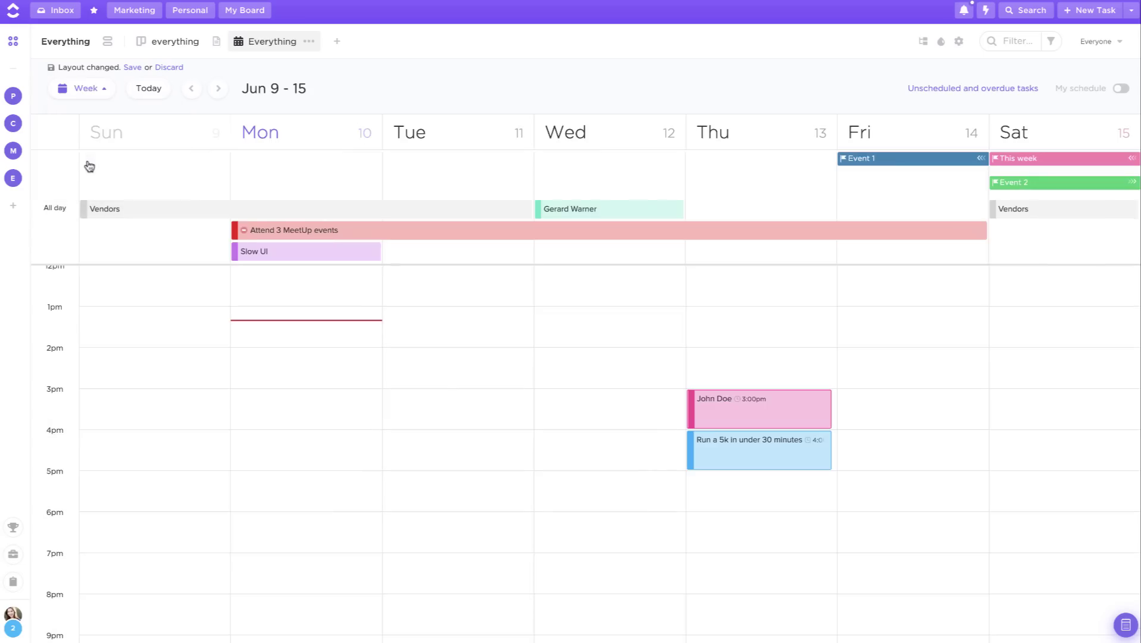
{"action": "left_click", "coordinate": [90, 94]}
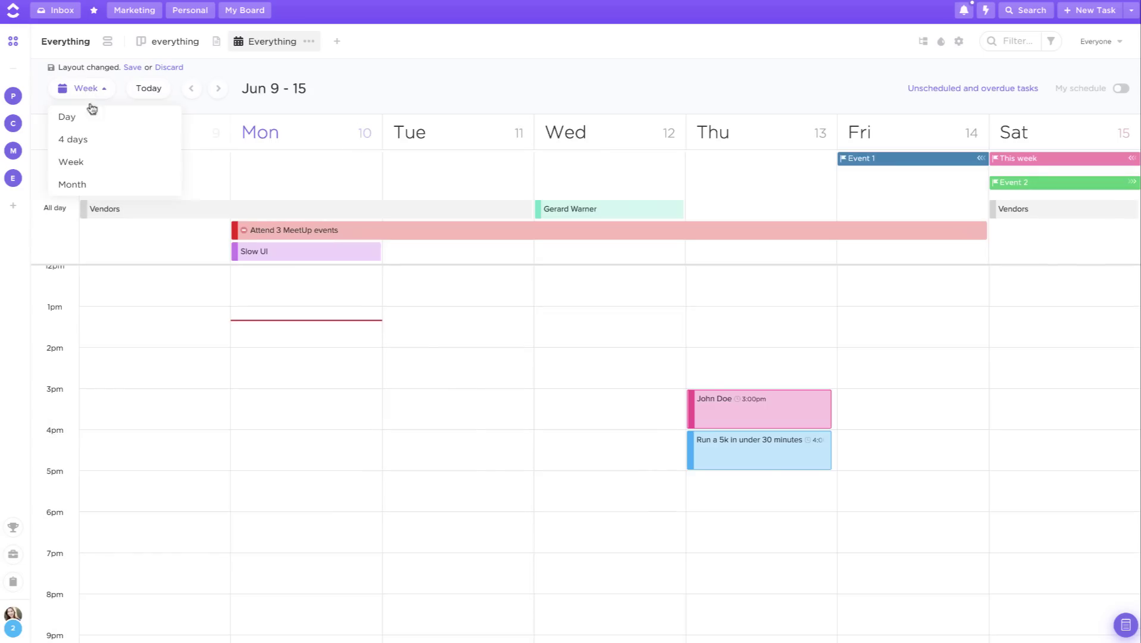
{"action": "left_click", "coordinate": [89, 187]}
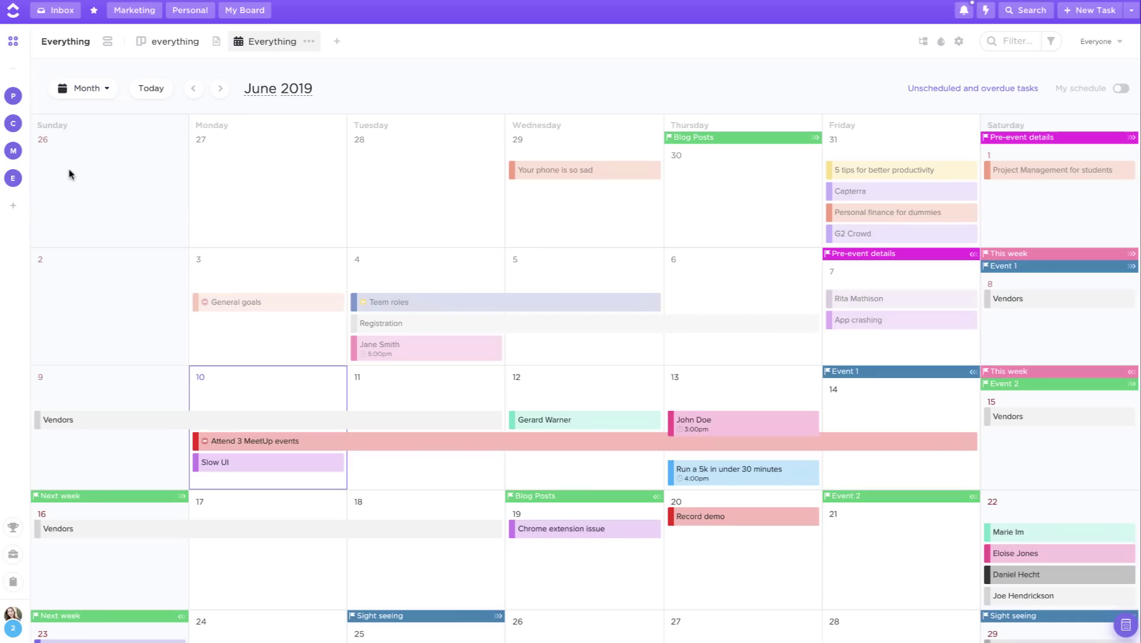
{"action": "left_click", "coordinate": [194, 90]}
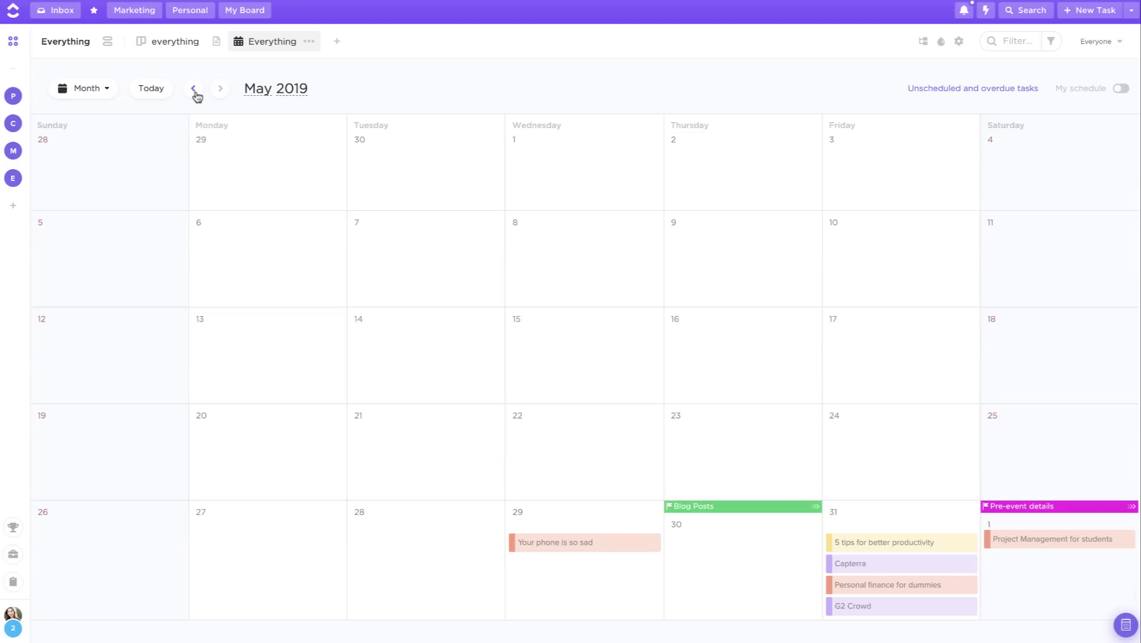
{"action": "left_click", "coordinate": [147, 90]}
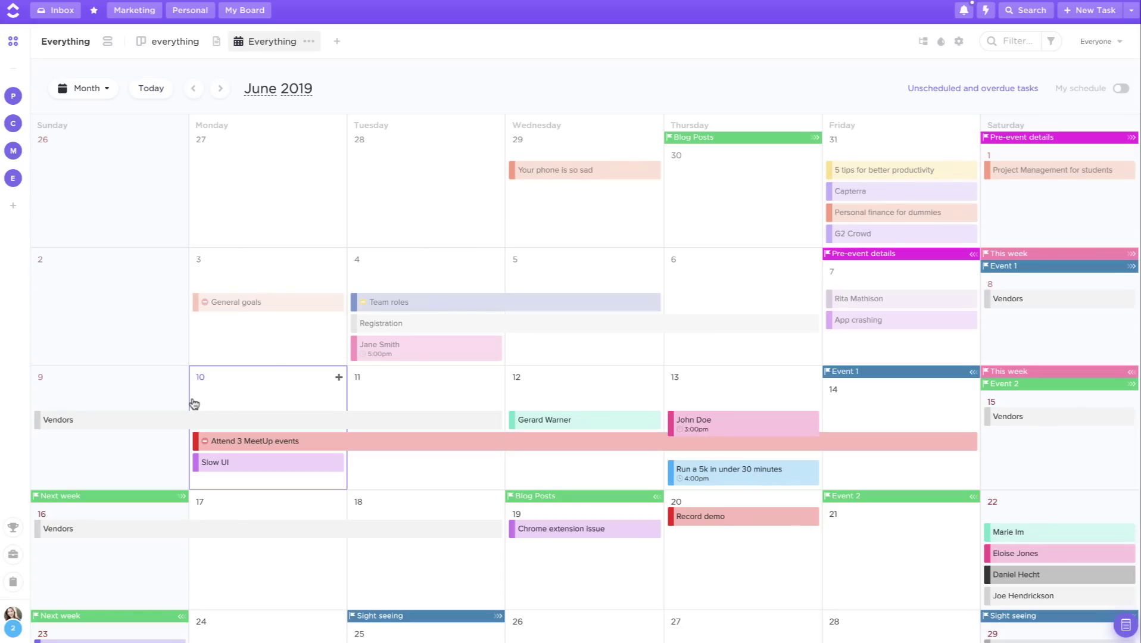
Open the Personal space's Goals calendar and check the This week list's colour options without changing them
{"action": "left_click", "coordinate": [16, 104]}
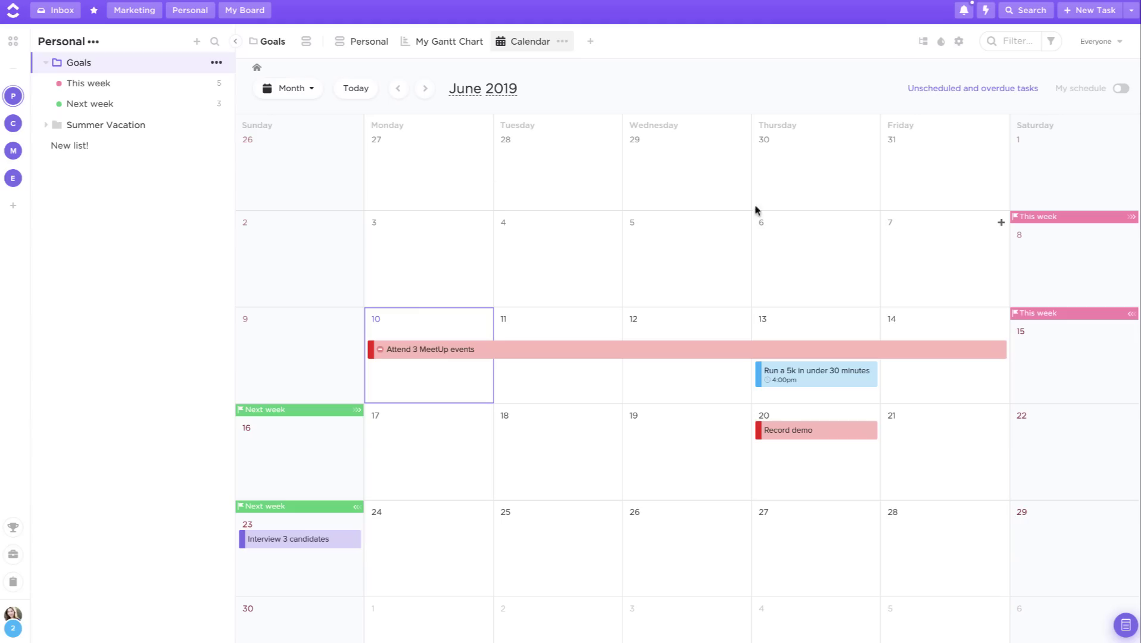
{"action": "left_click", "coordinate": [58, 84]}
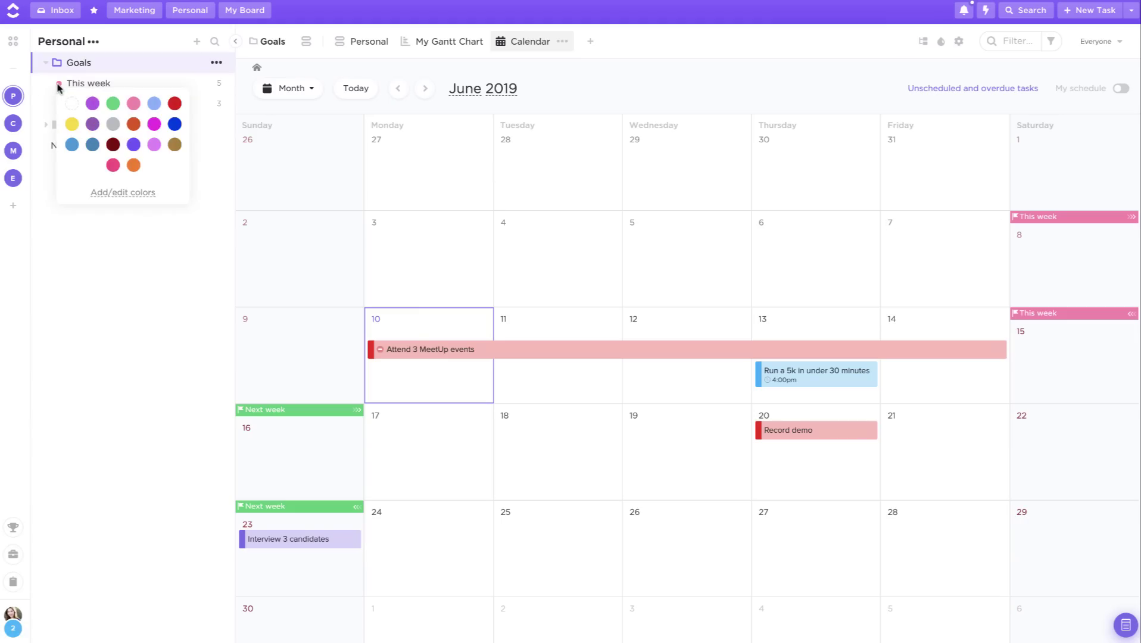
{"action": "left_click", "coordinate": [449, 255]}
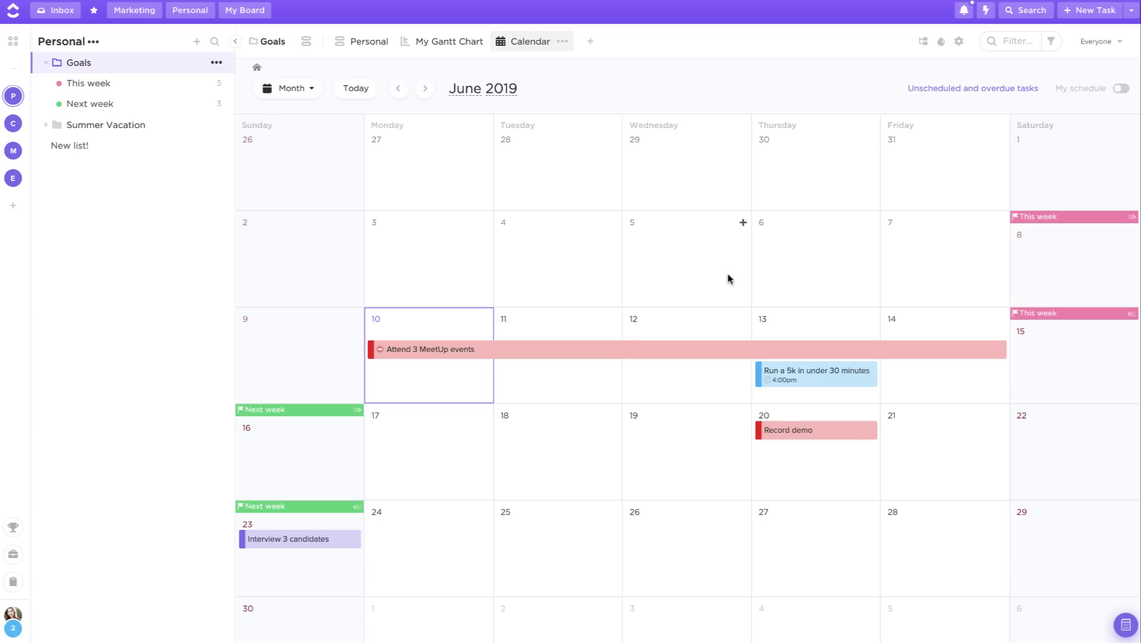
Turn Show subtasks On so the extra subtask appears on June 19
{"action": "left_click", "coordinate": [923, 43]}
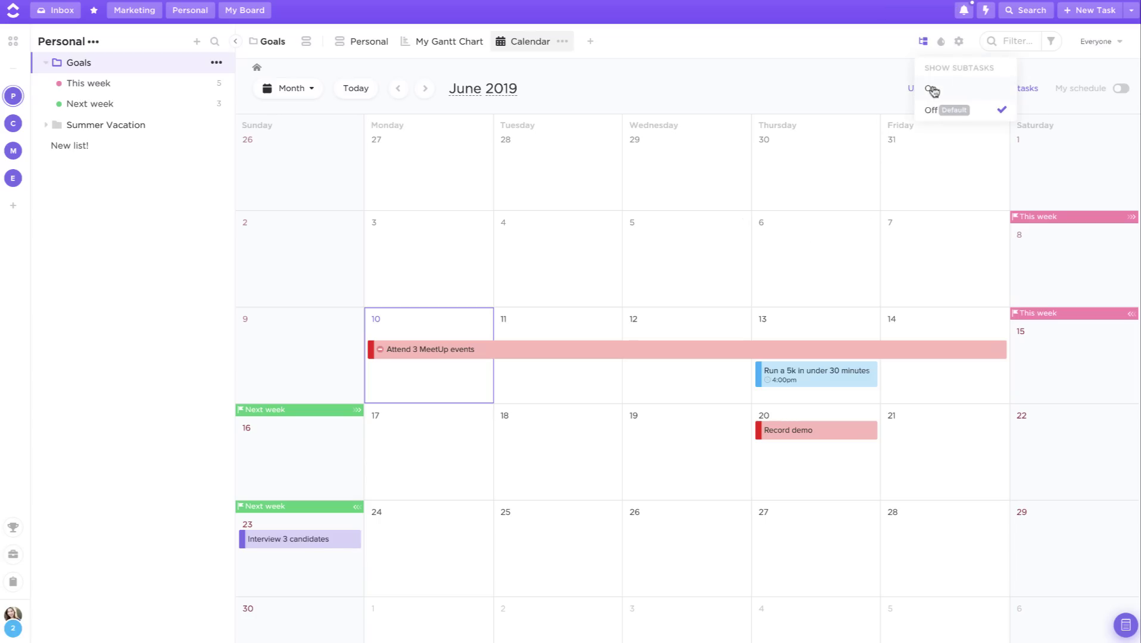
{"action": "left_click", "coordinate": [953, 89]}
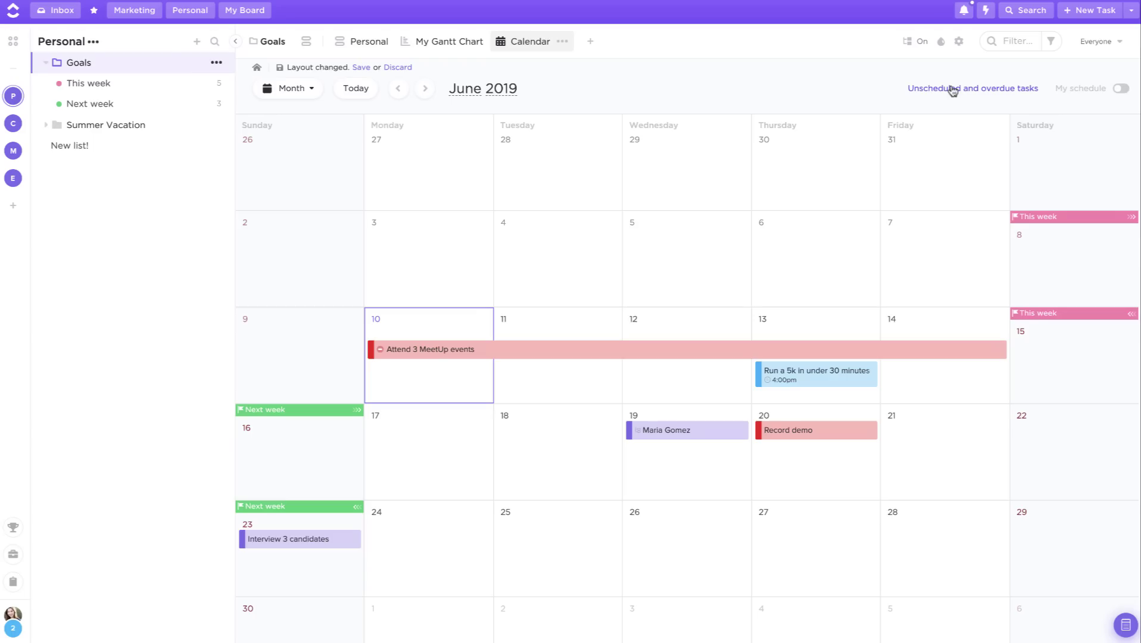
Show unscheduled tasks, stretch Record demo across June 19–20, and return Beginners Salsa to unscheduled
{"action": "left_click", "coordinate": [953, 90]}
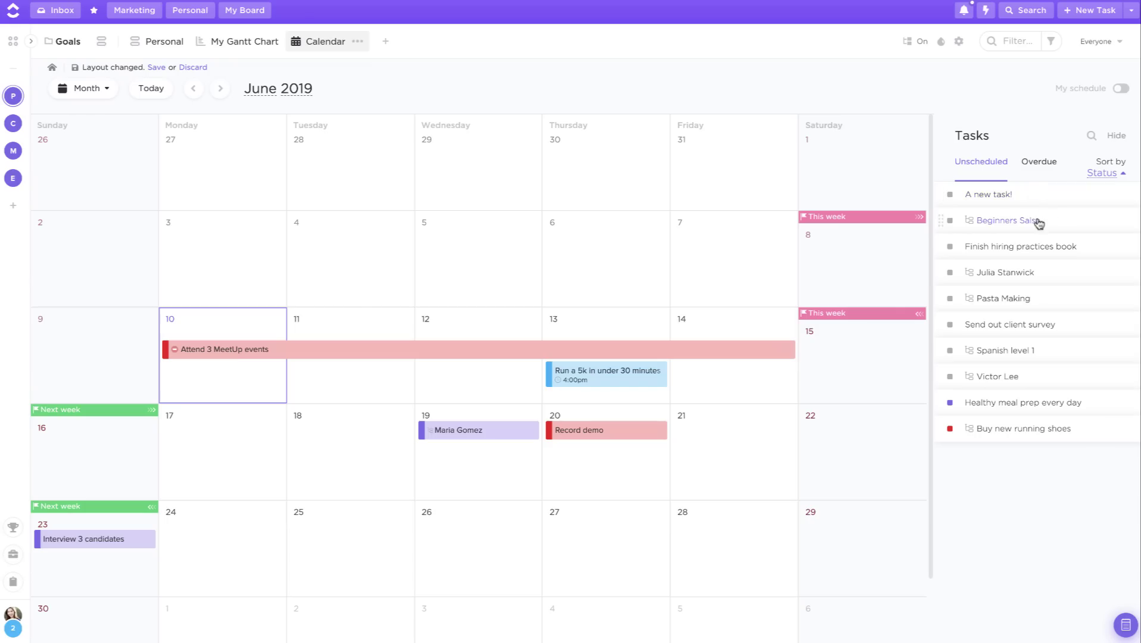
{"action": "left_click_drag", "start_coordinate": [1021, 221], "coordinate": [350, 475]}
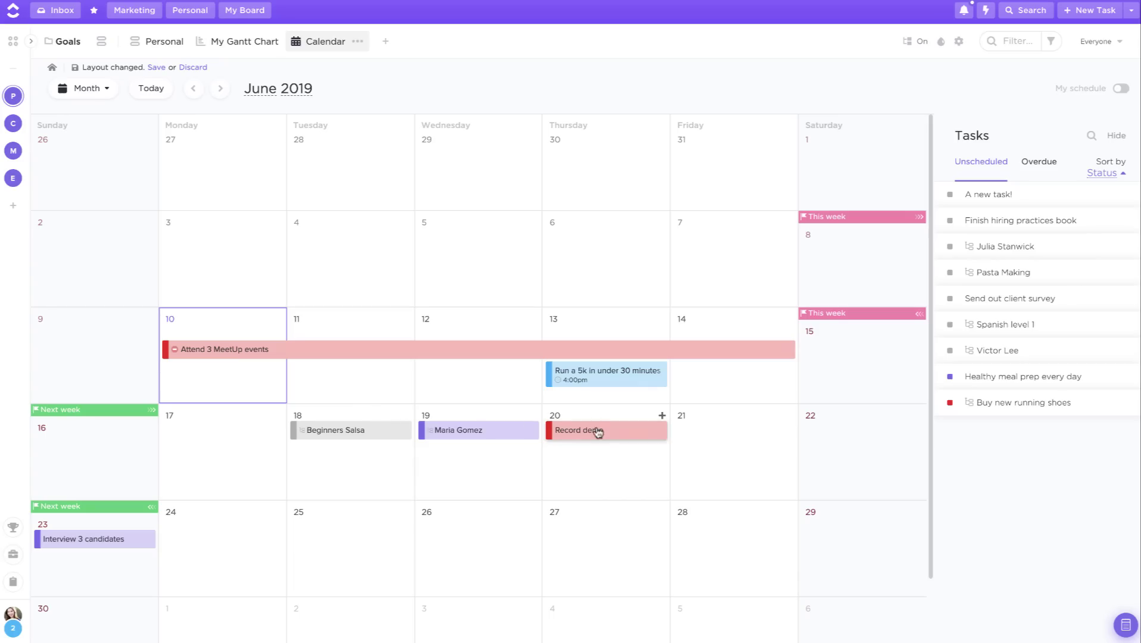
{"action": "left_click_drag", "start_coordinate": [664, 432], "coordinate": [601, 480]}
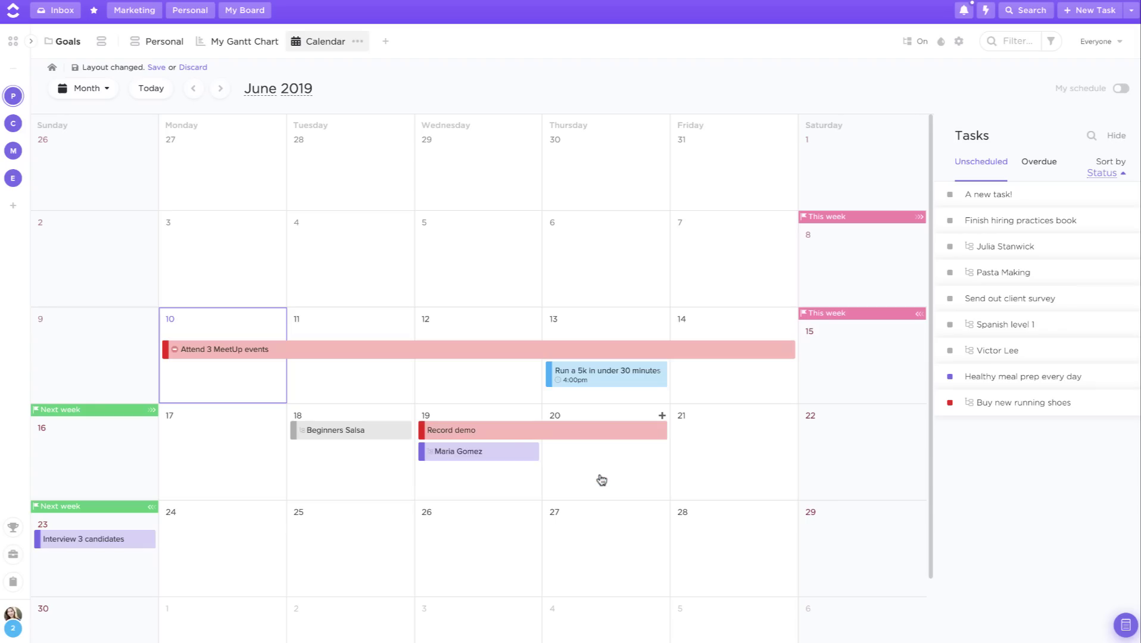
{"action": "left_click_drag", "start_coordinate": [315, 430], "coordinate": [869, 372]}
{"action": "left_click_drag", "start_coordinate": [960, 396], "coordinate": [1030, 442]}
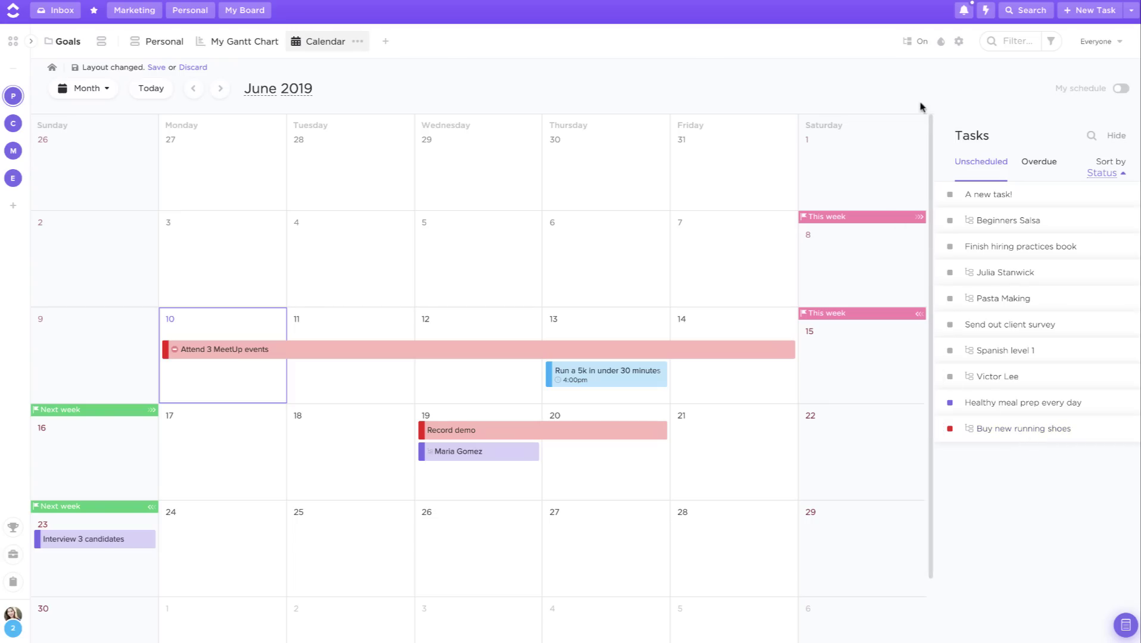
Colour the calendar's tasks by LIST instead of STATUS
{"action": "left_click", "coordinate": [940, 43]}
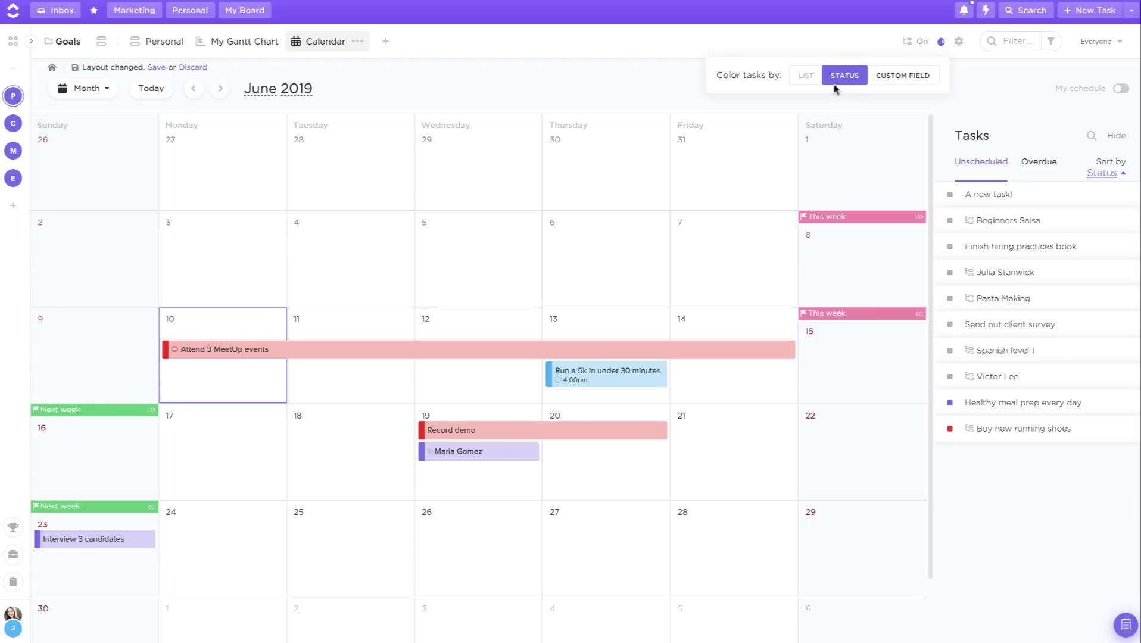
{"action": "left_click", "coordinate": [801, 81]}
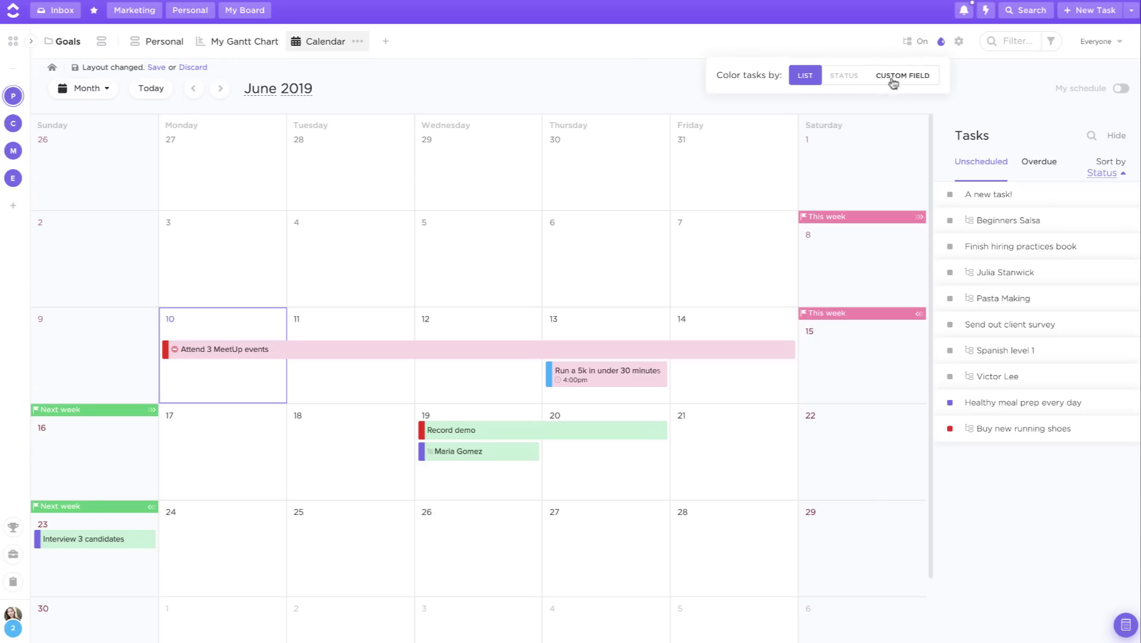
{"action": "left_click", "coordinate": [1000, 88]}
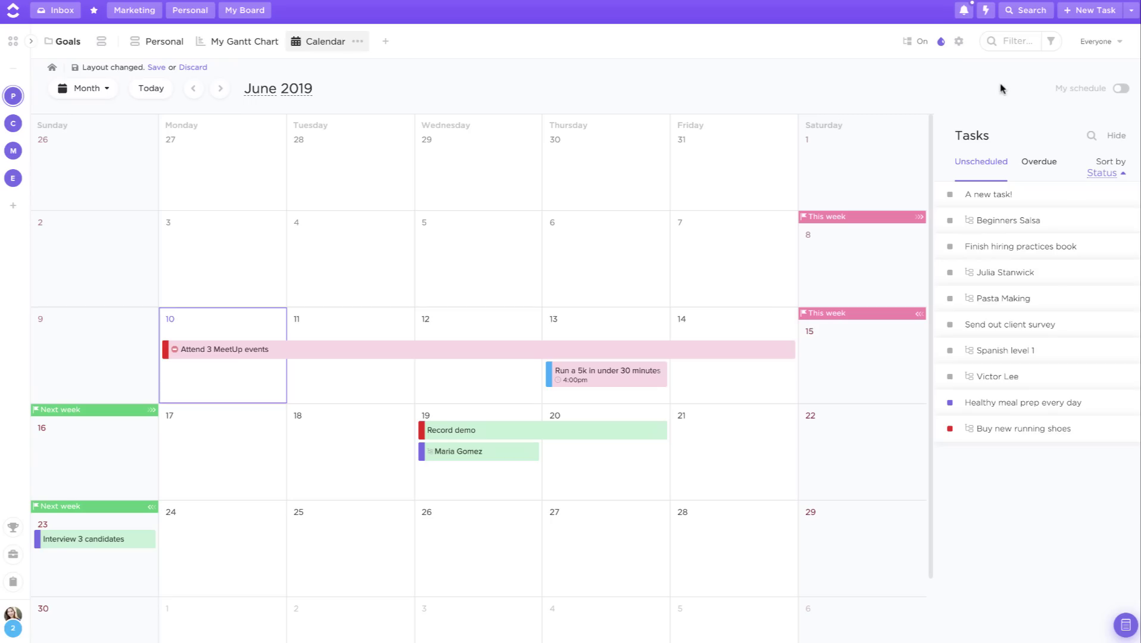
Enable the Assignee, Time estimate and Location display items on calendar tasks
{"action": "left_click", "coordinate": [961, 43]}
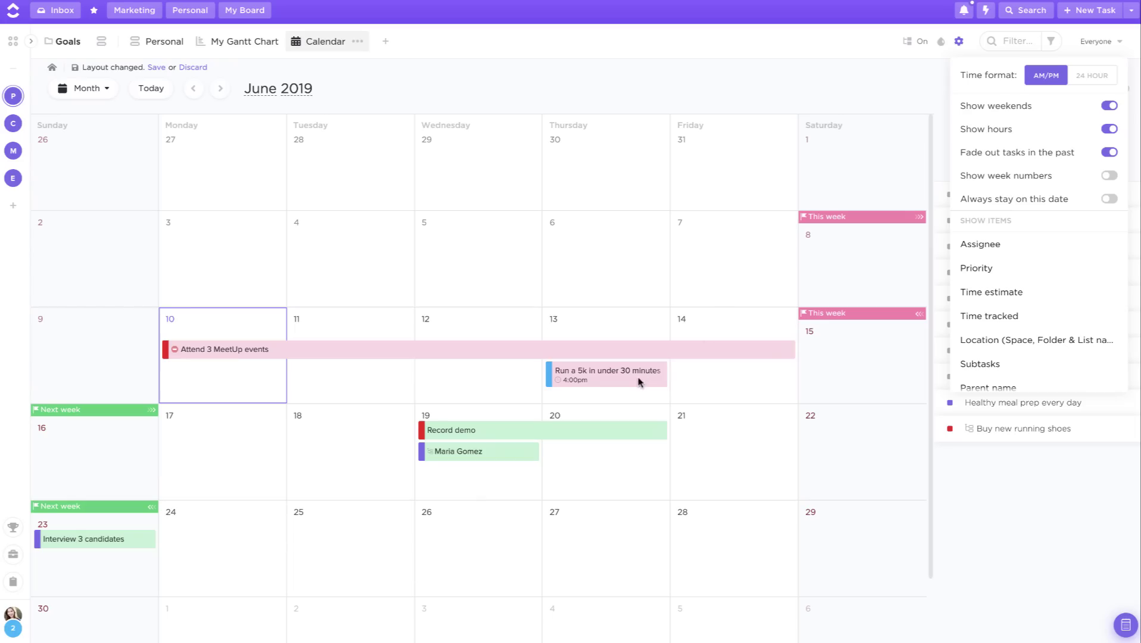
{"action": "left_click", "coordinate": [991, 250]}
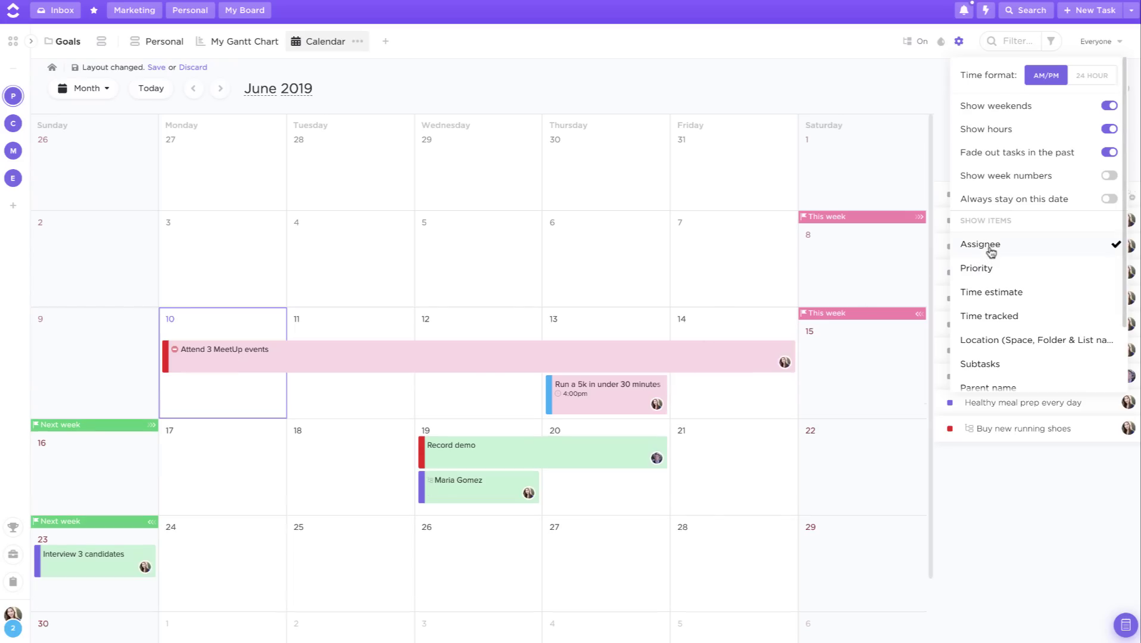
{"action": "left_click", "coordinate": [977, 295]}
{"action": "left_click", "coordinate": [986, 347]}
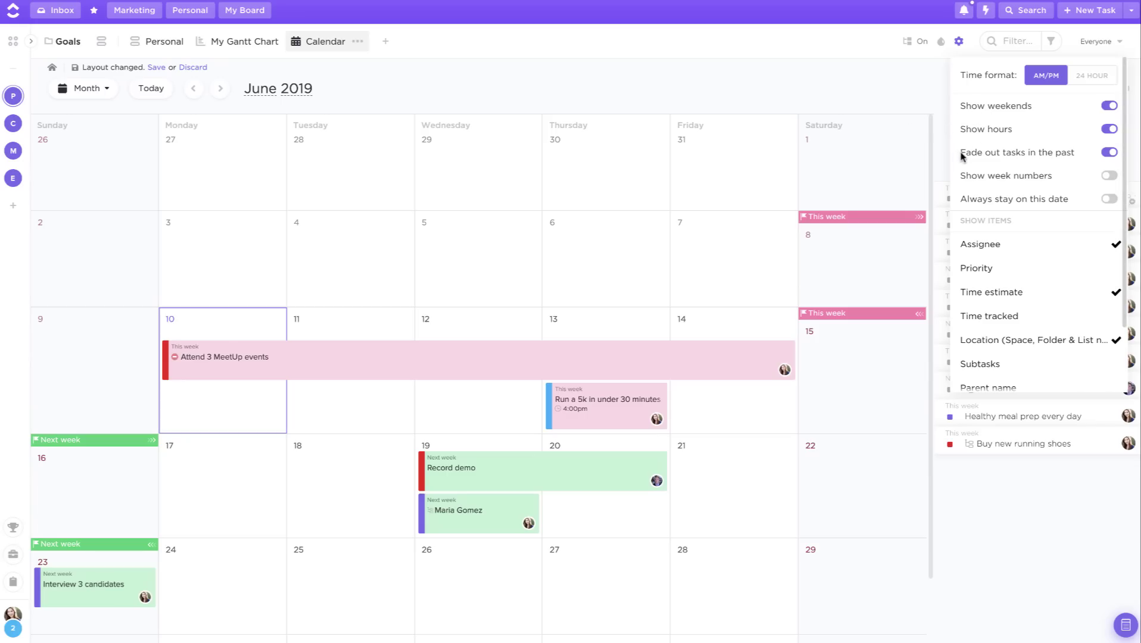
Hide weekends, turn on 'Always stay on this date', and scroll the settings down to calendar sync
{"action": "left_click", "coordinate": [1106, 108]}
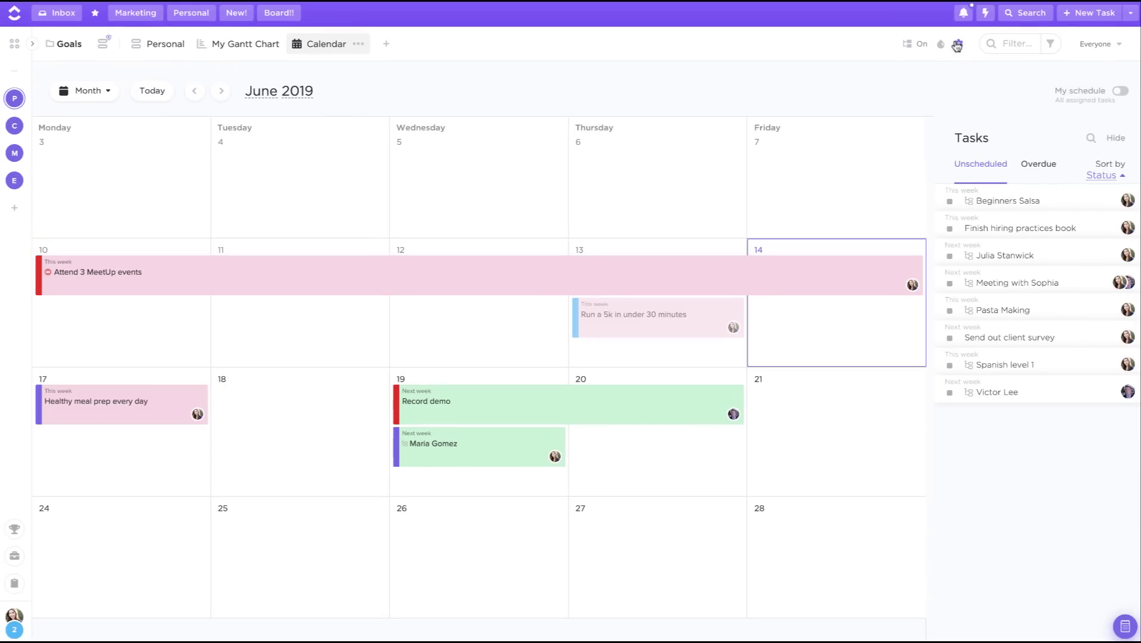
{"action": "left_click", "coordinate": [958, 42]}
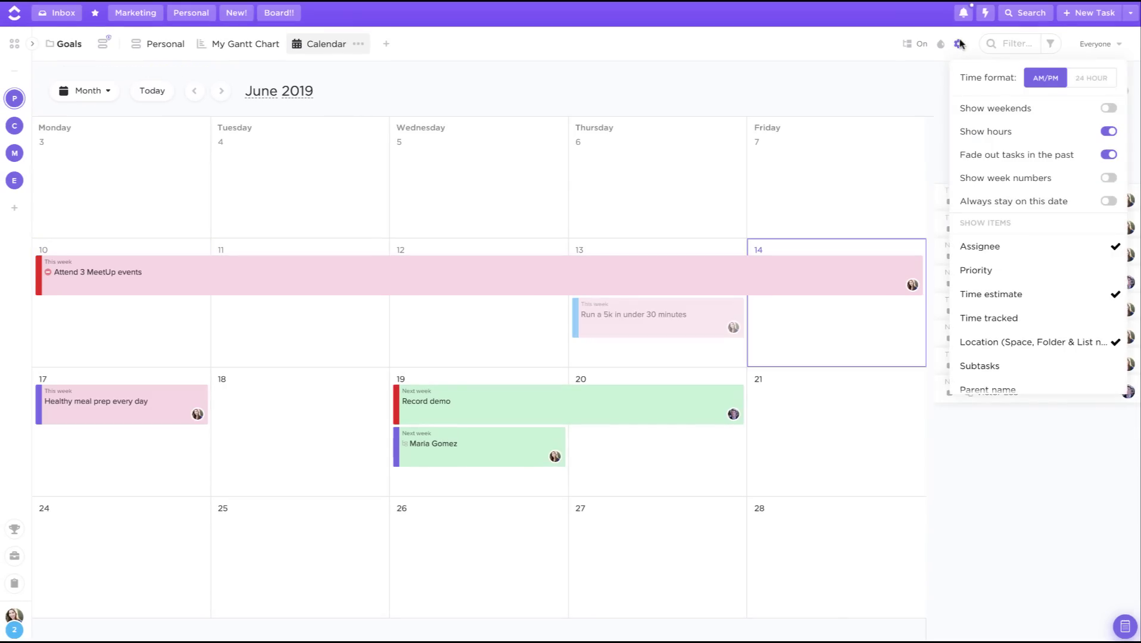
{"action": "mouse_move", "coordinate": [985, 208]}
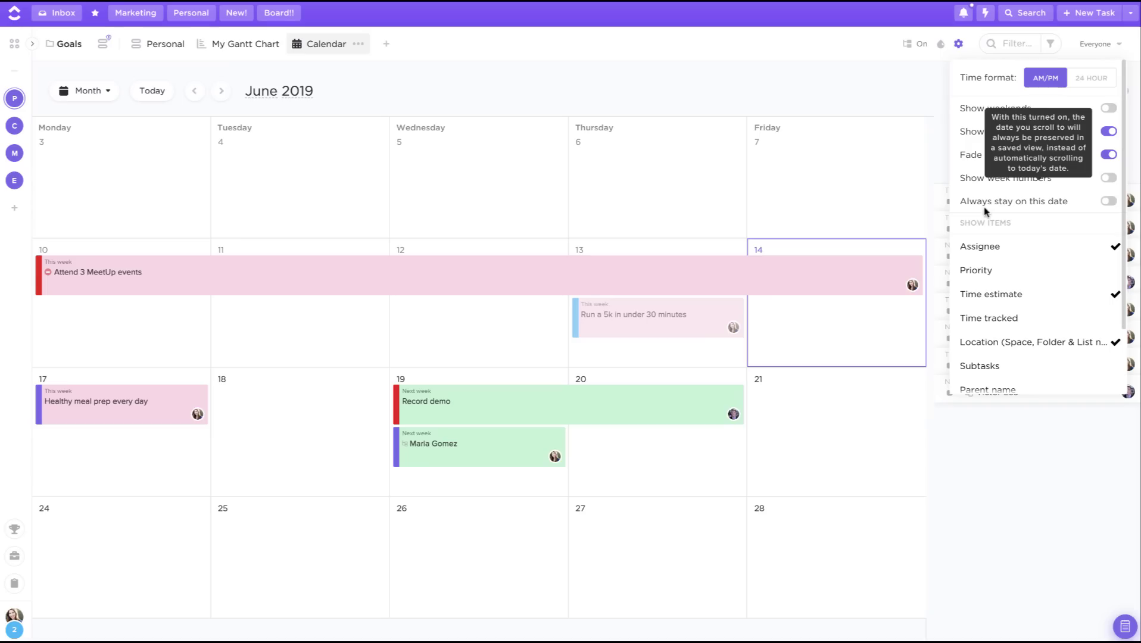
{"action": "left_click", "coordinate": [1111, 203]}
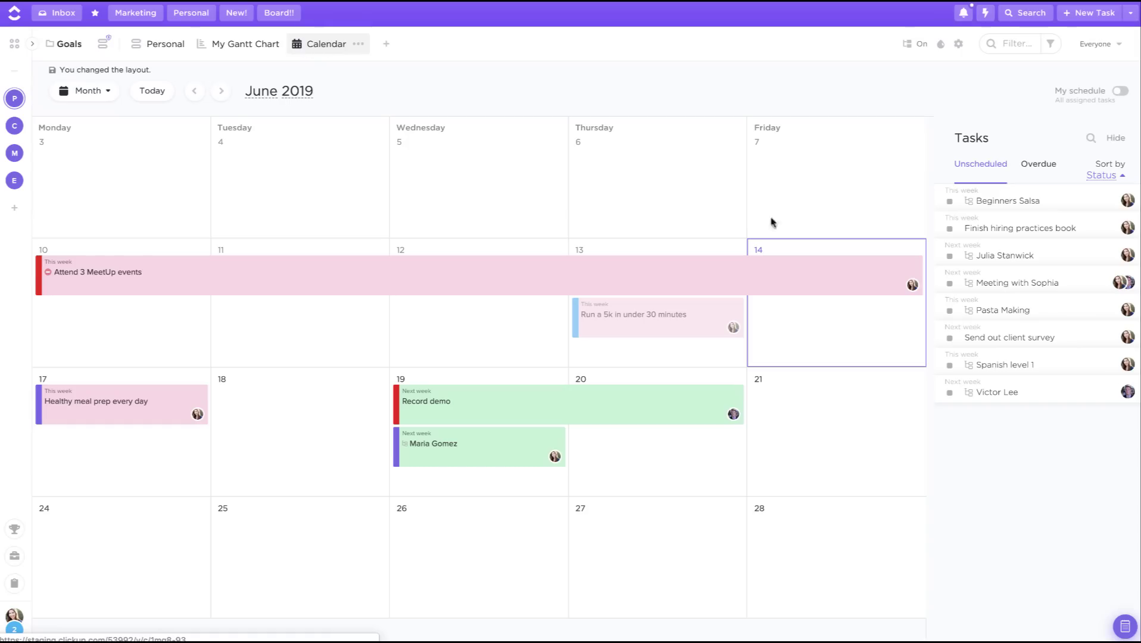
{"action": "left_click", "coordinate": [958, 43]}
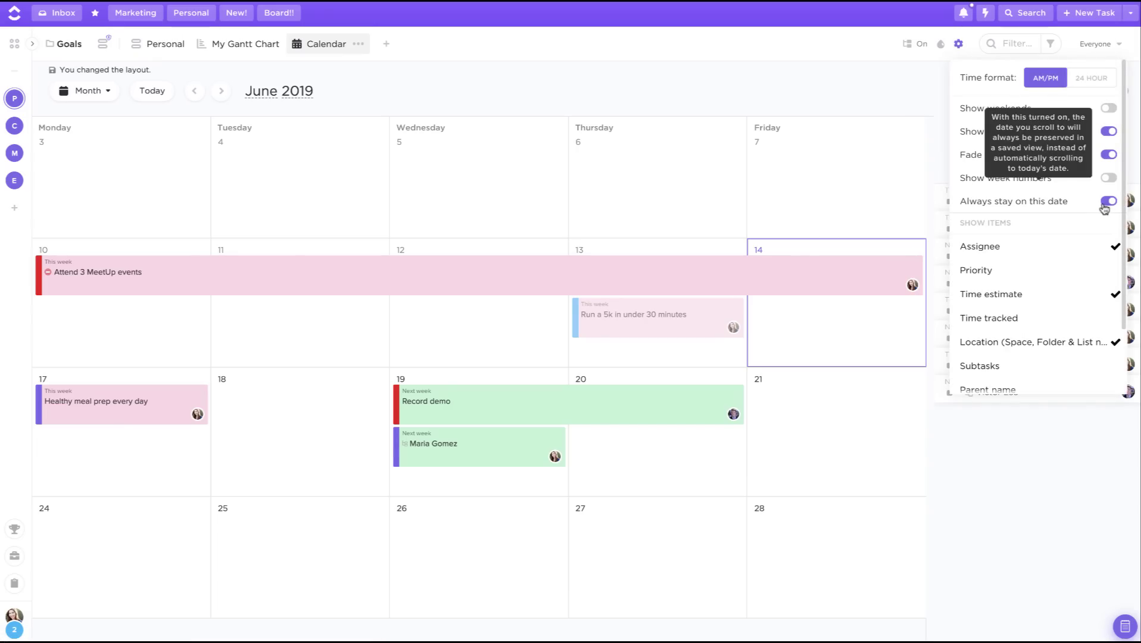
{"action": "scroll", "coordinate": [1097, 213], "scroll_direction": "down", "scroll_amount": 2}
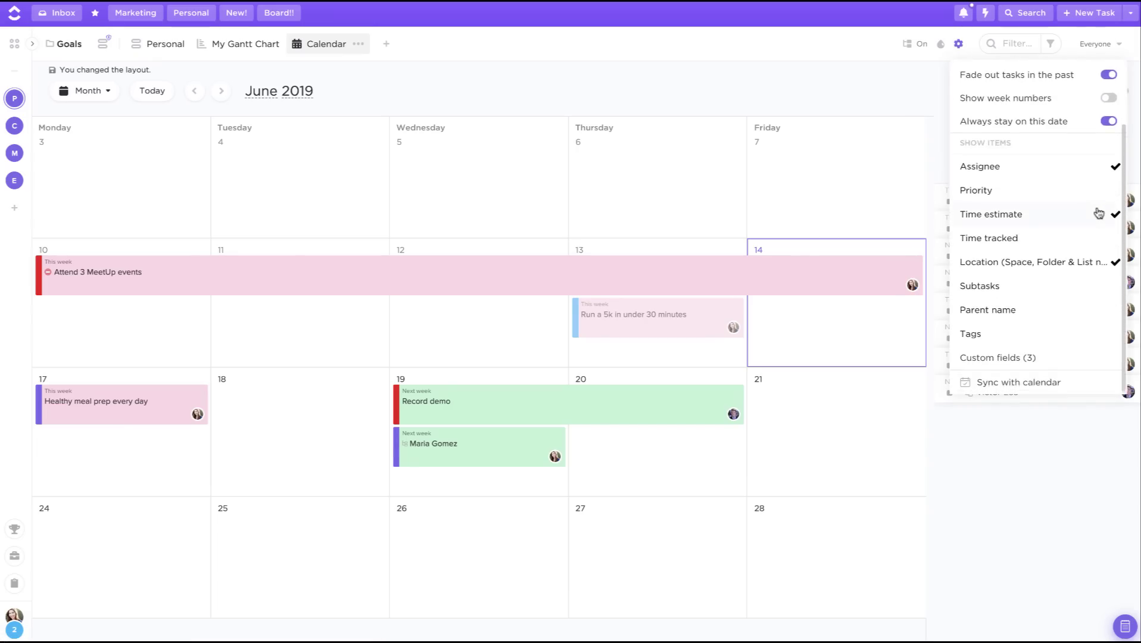
View the calendar sync settings, then return to the calendar with the unscheduled and overdue tasks panel
{"action": "left_click", "coordinate": [1026, 385]}
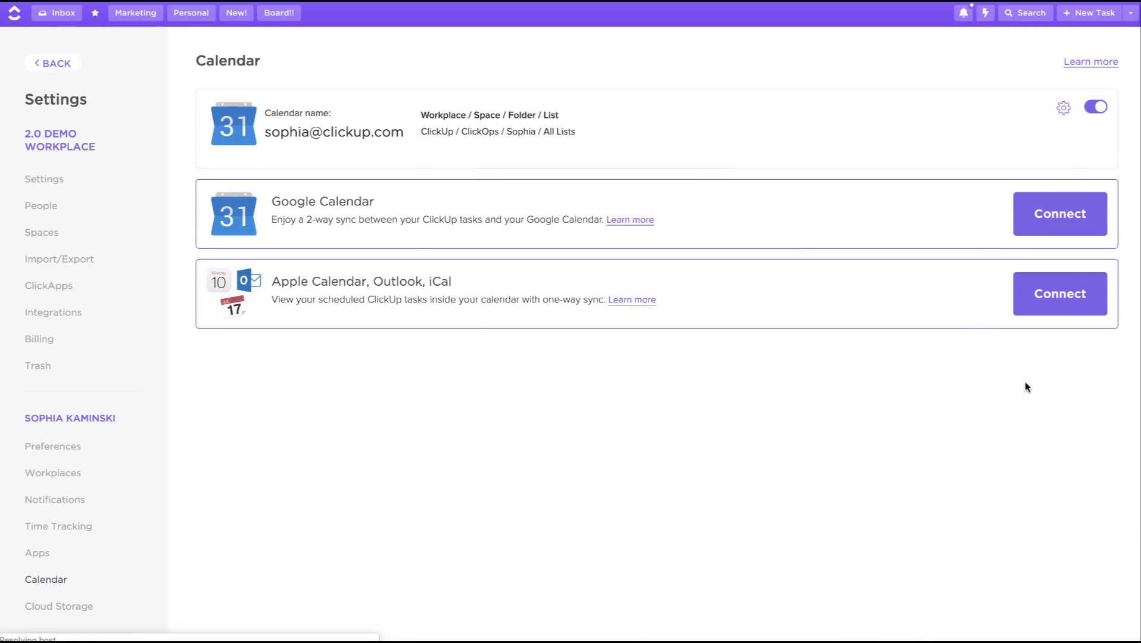
{"action": "left_click", "coordinate": [53, 63]}
{"action": "left_click", "coordinate": [924, 92]}
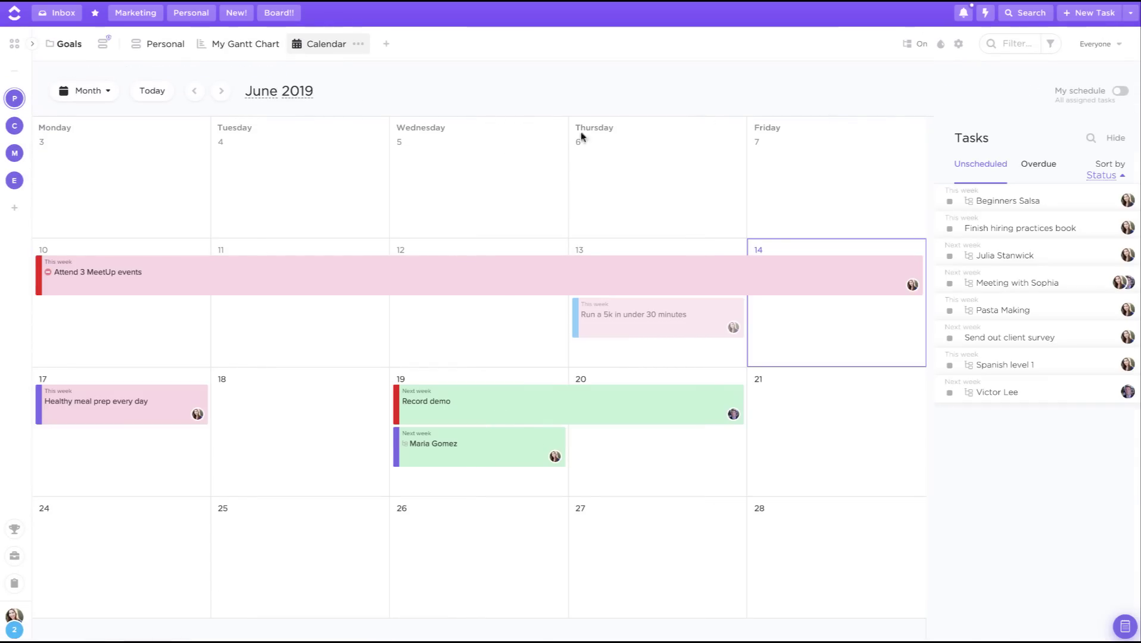
Open the Everything calendar and toggle My schedule on to see only my assigned tasks
{"action": "mouse_move", "coordinate": [16, 66]}
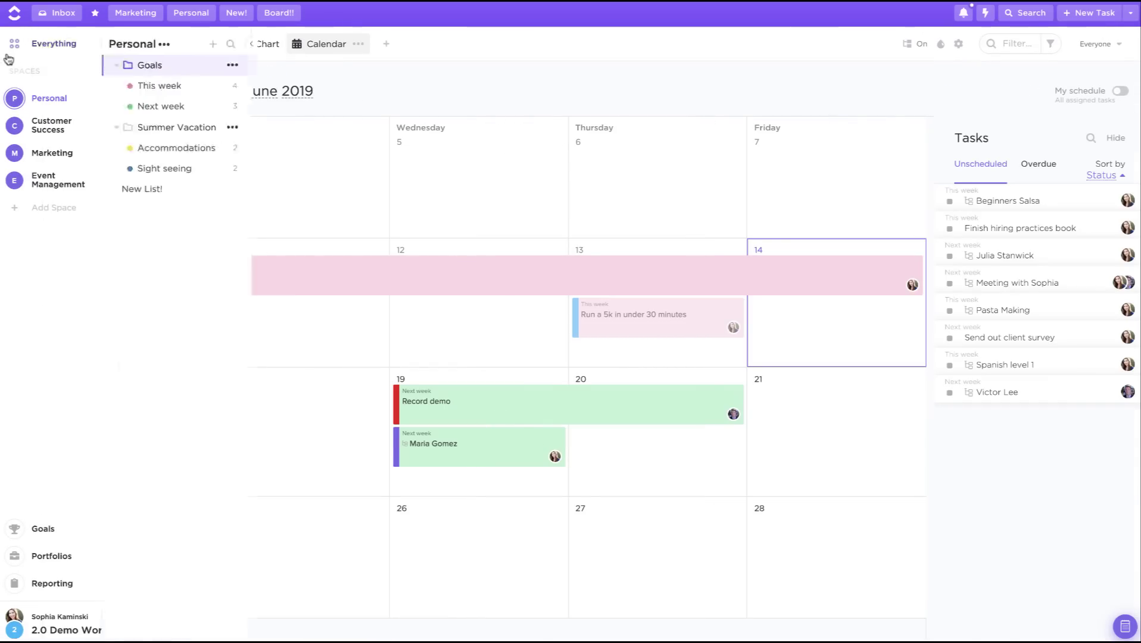
{"action": "left_click", "coordinate": [36, 46]}
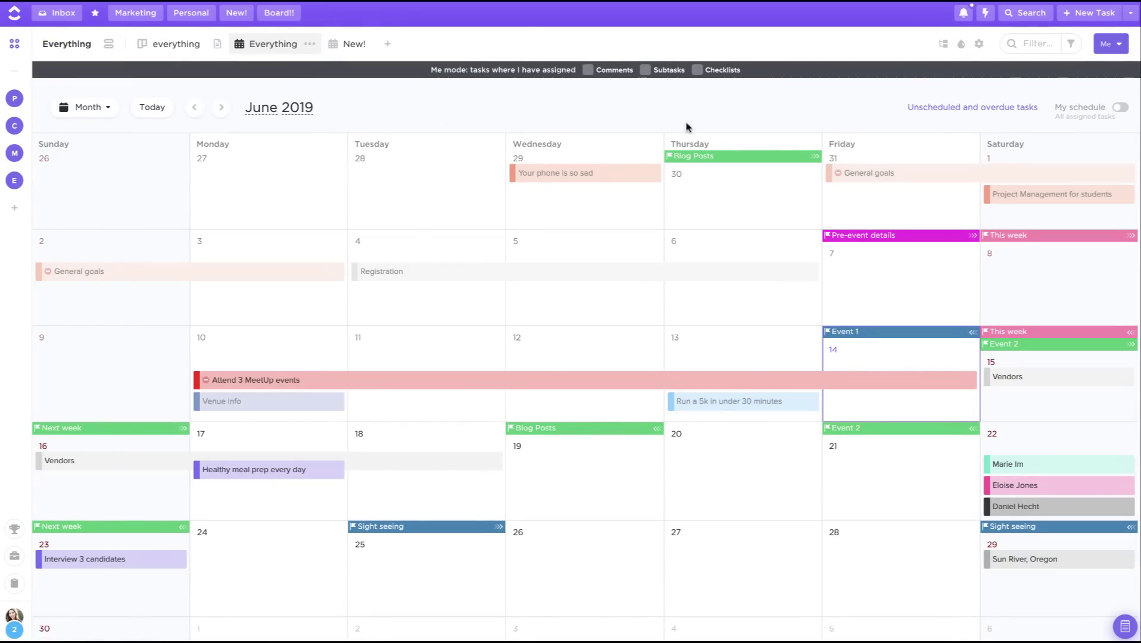
{"action": "left_click", "coordinate": [1120, 110]}
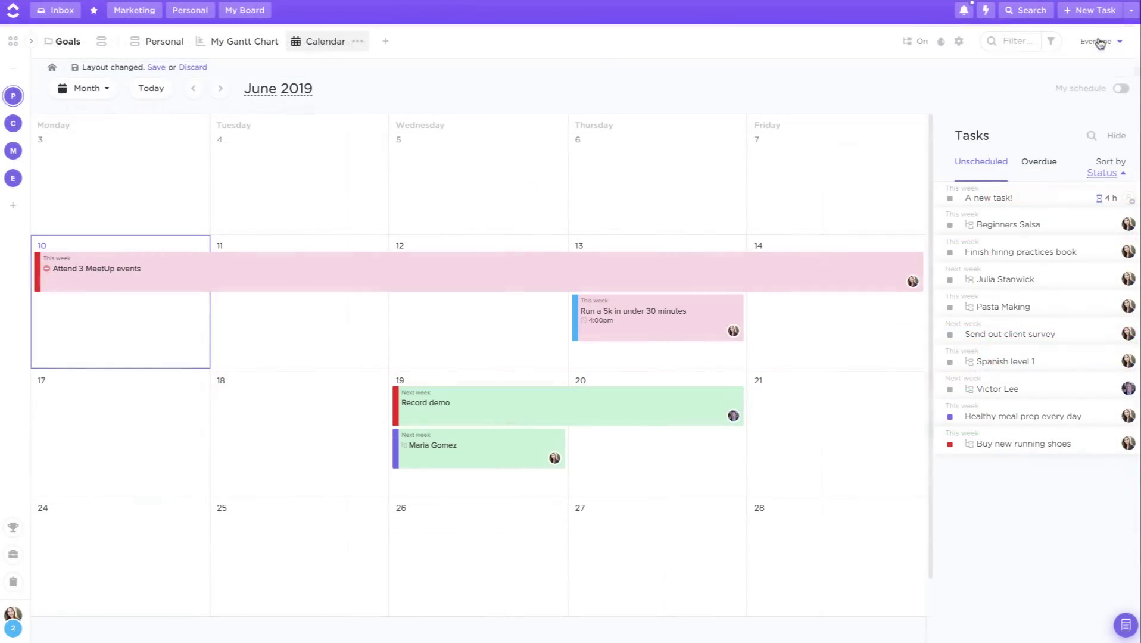
{"action": "left_click", "coordinate": [1098, 43]}
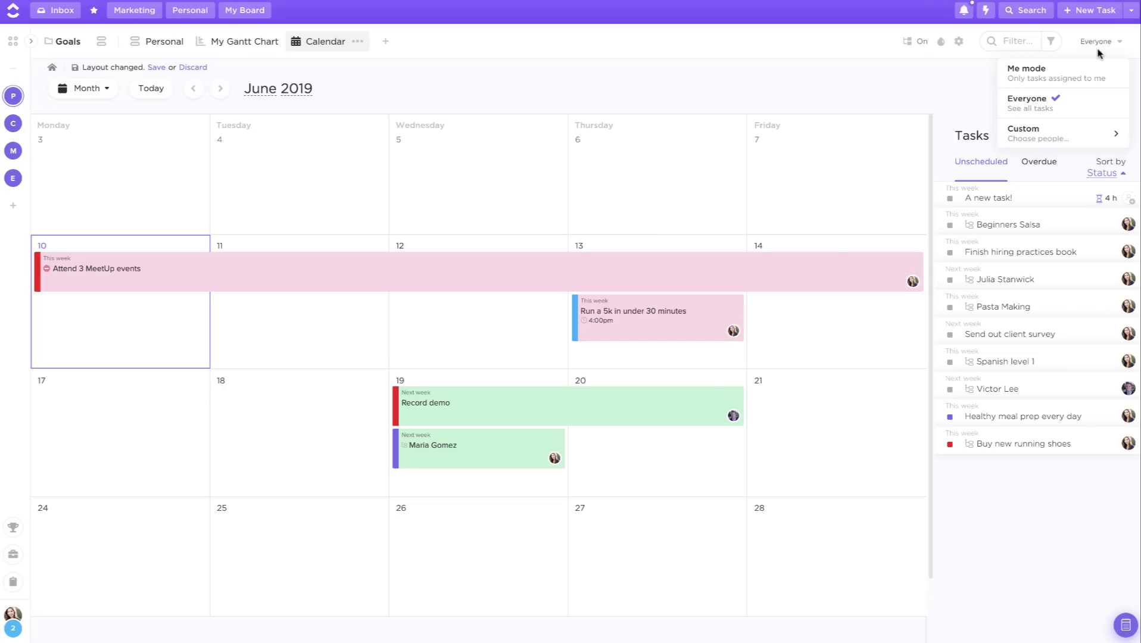
{"action": "left_click", "coordinate": [1023, 83]}
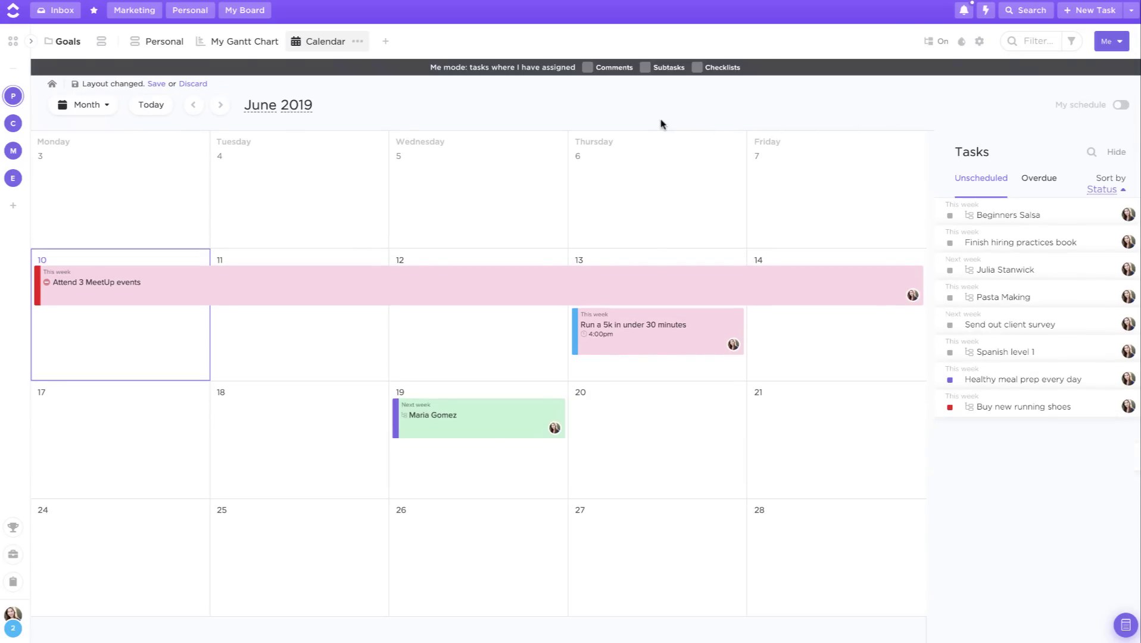
{"action": "left_click", "coordinate": [590, 69]}
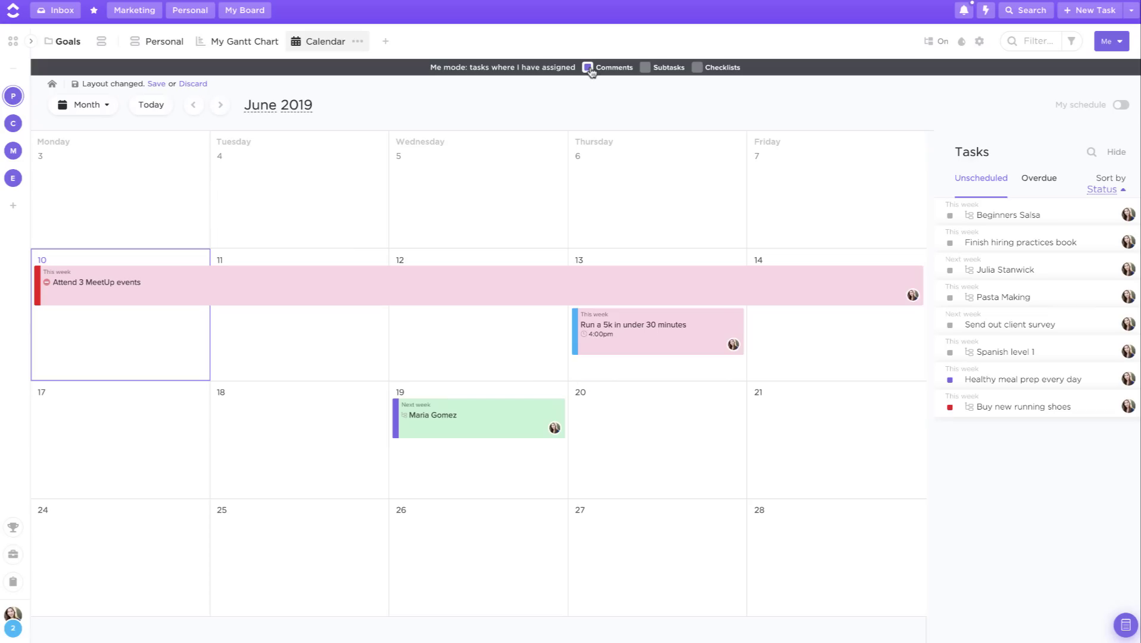
{"action": "left_click", "coordinate": [646, 70]}
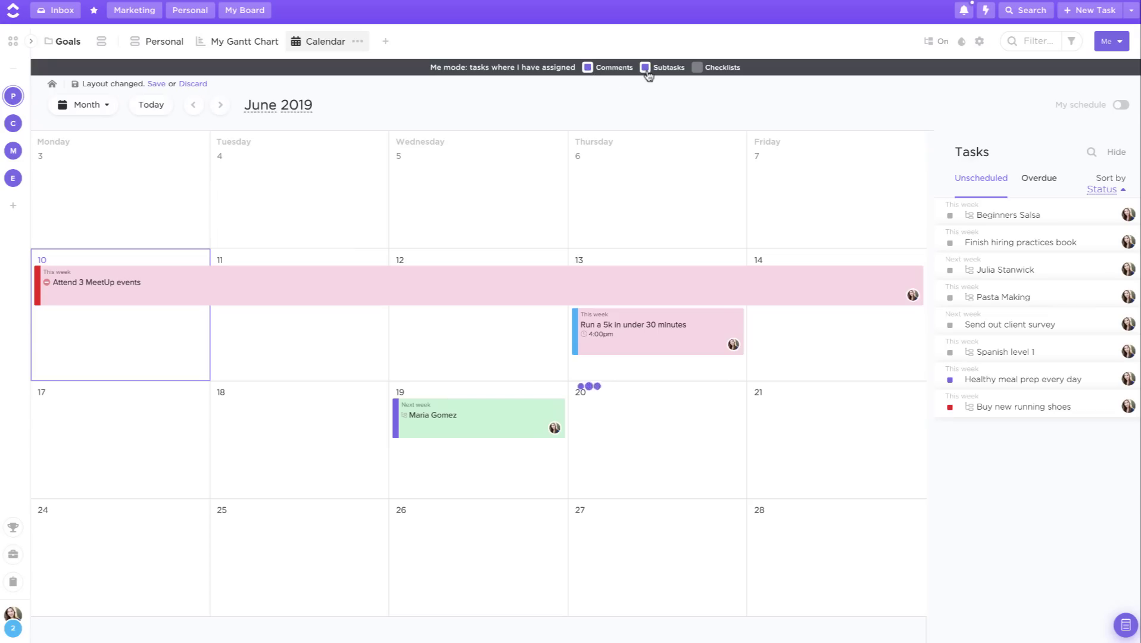
{"action": "left_click", "coordinate": [698, 69]}
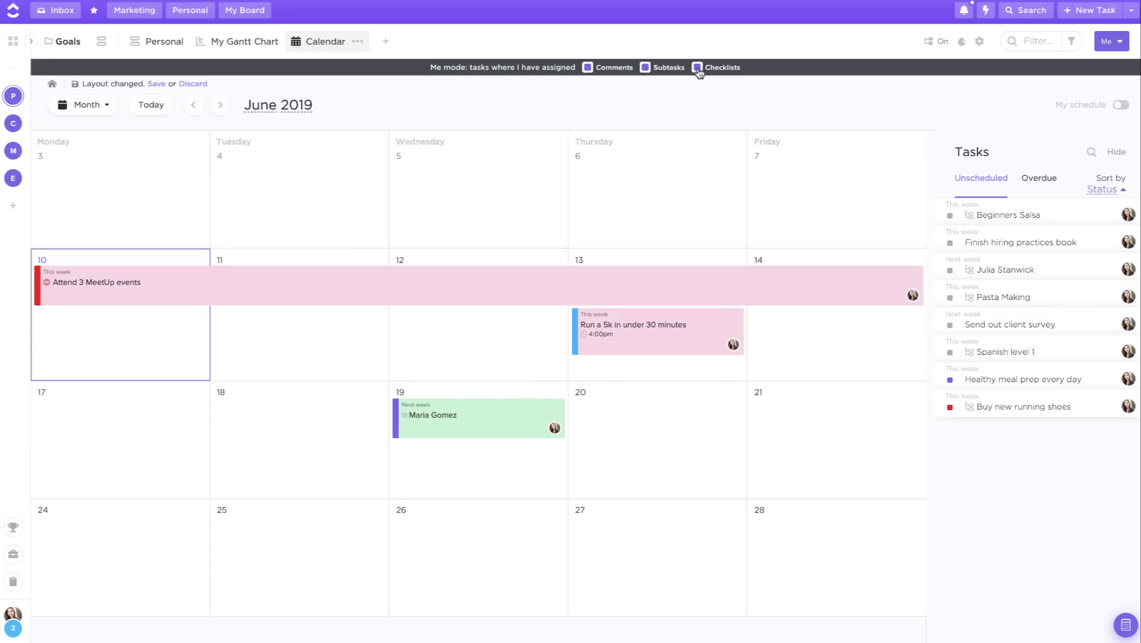
{"action": "left_click", "coordinate": [1117, 41]}
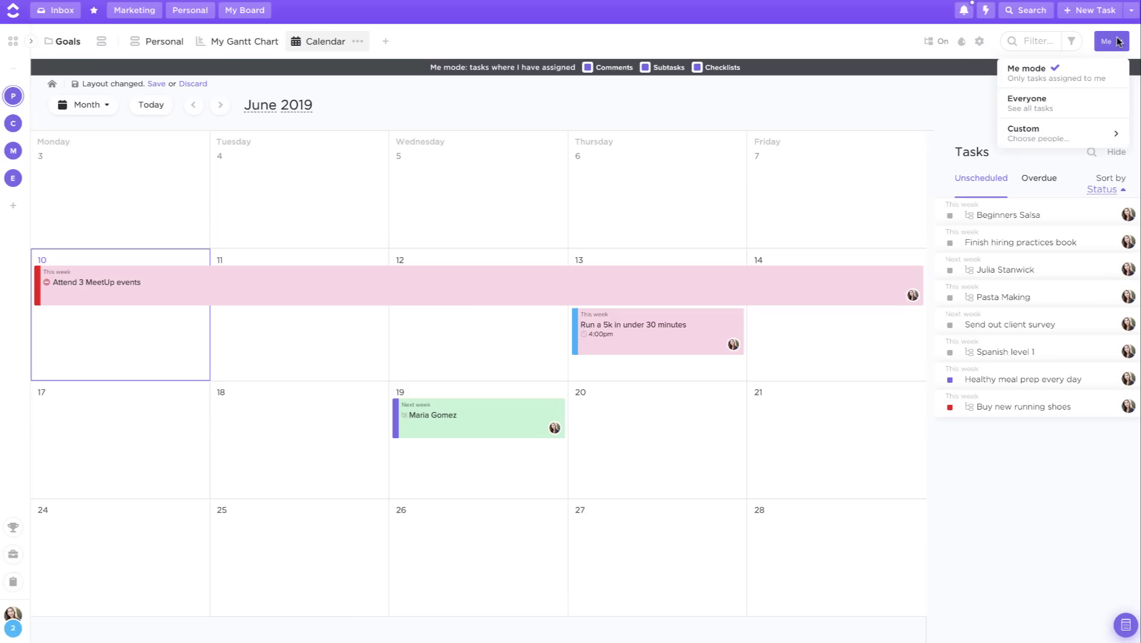
{"action": "left_click", "coordinate": [1077, 98]}
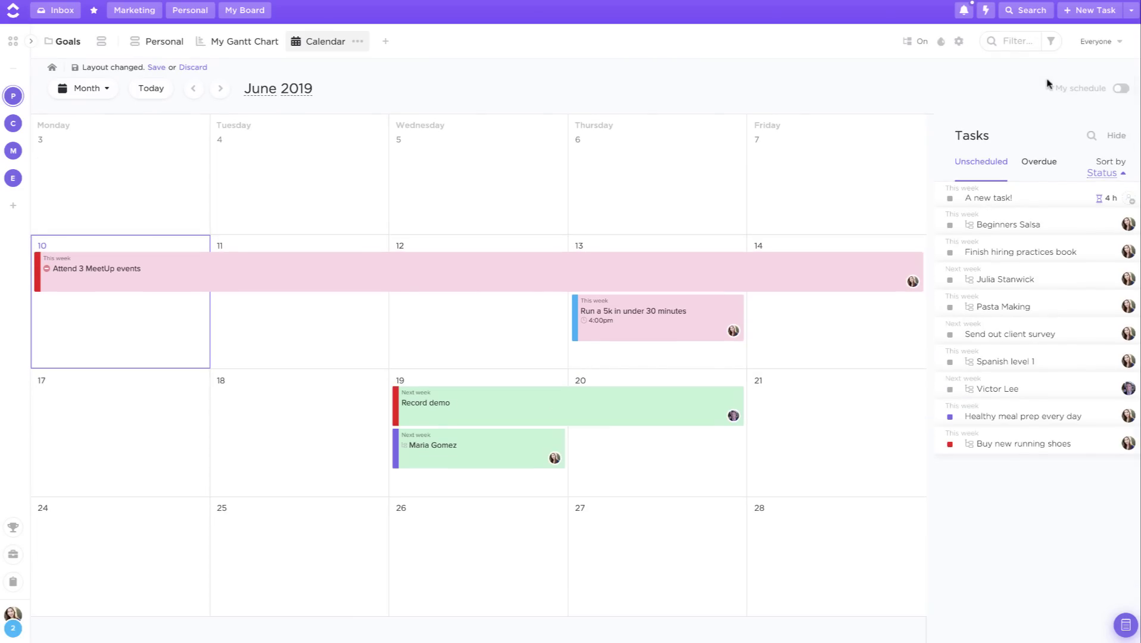
Filter the calendar to Assignee Me and Priority High, leaving only 'Run a 5k in under 30 minutes'
{"action": "left_click", "coordinate": [1049, 41]}
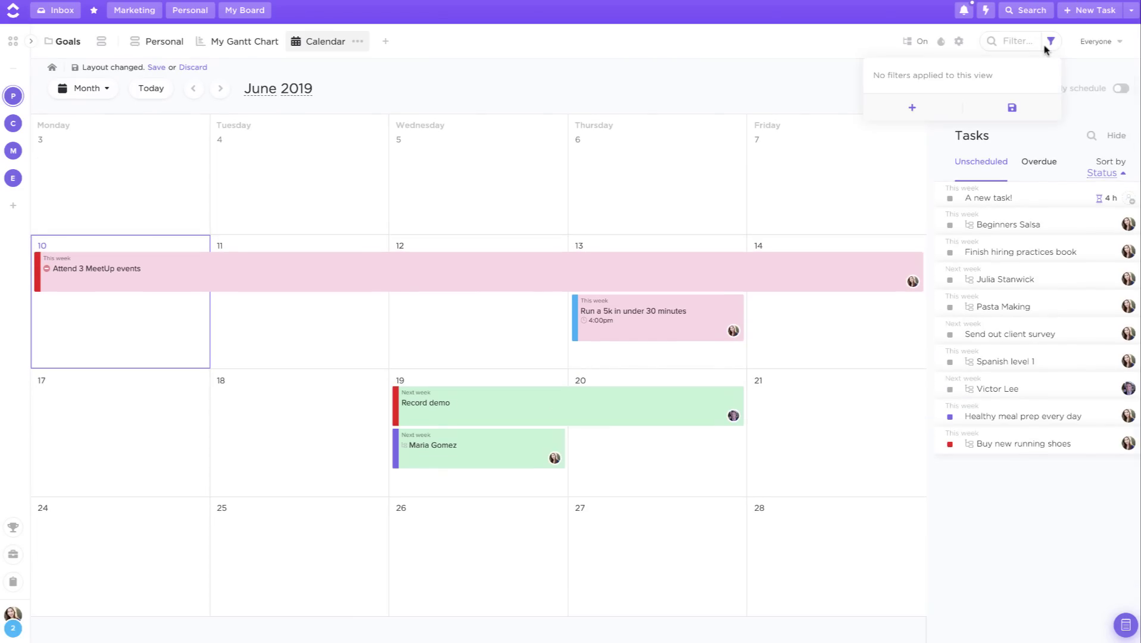
{"action": "left_click", "coordinate": [924, 111]}
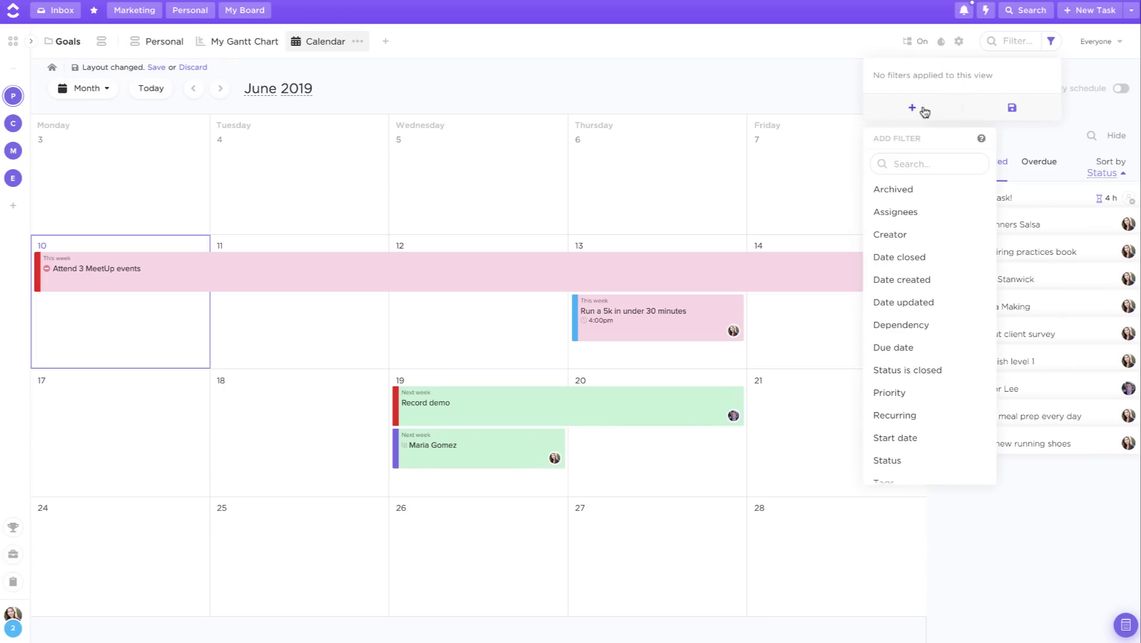
{"action": "left_click", "coordinate": [917, 213]}
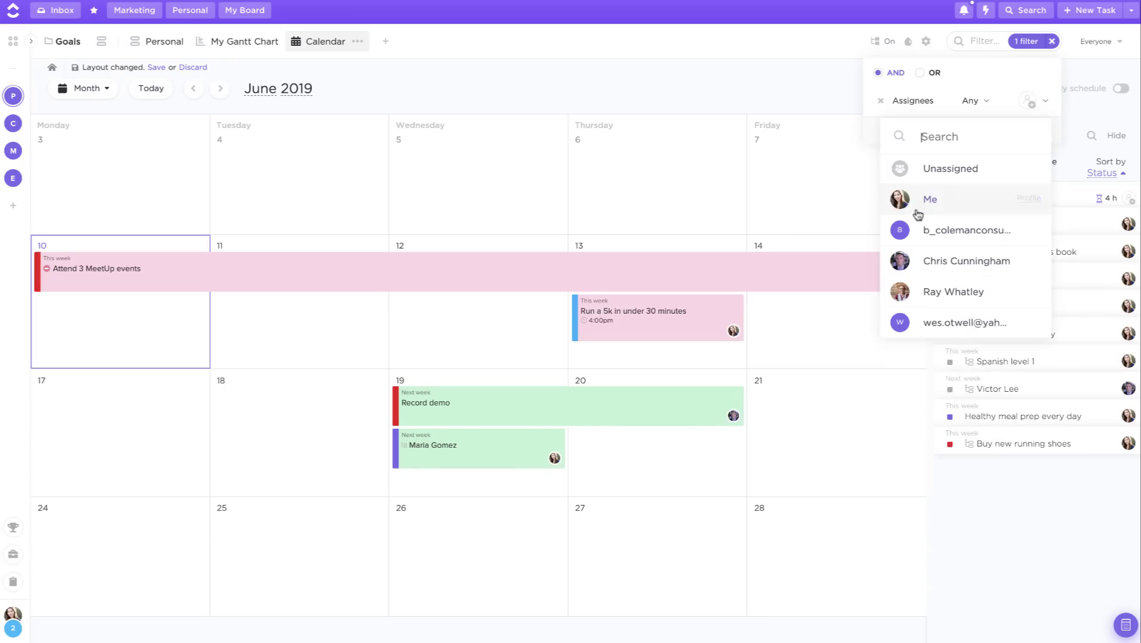
{"action": "left_click", "coordinate": [918, 213]}
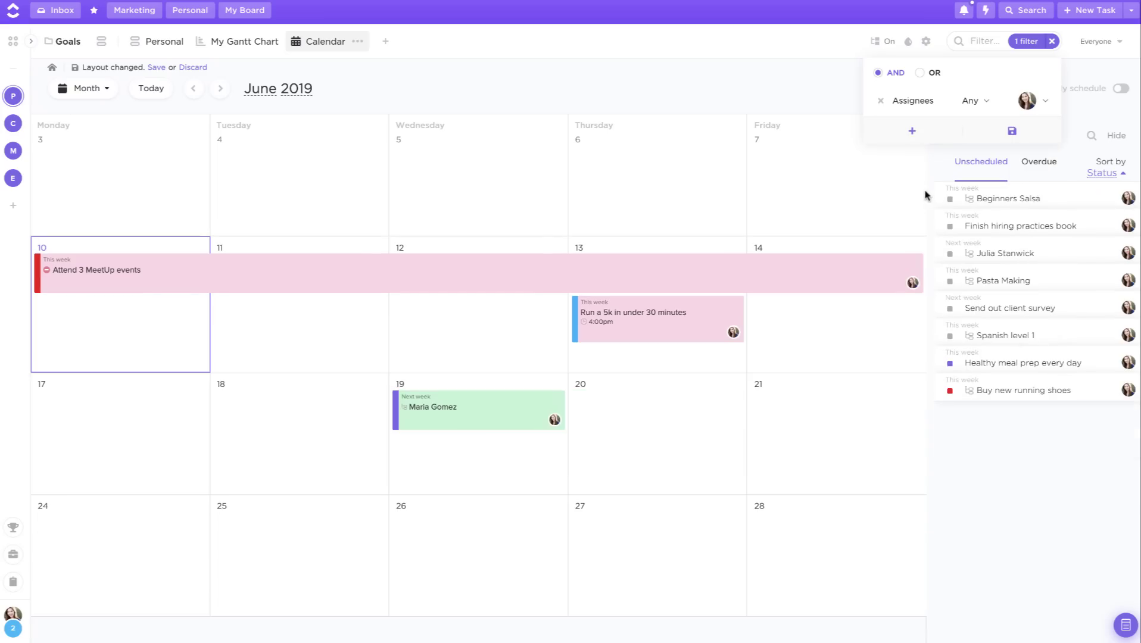
{"action": "left_click", "coordinate": [912, 131]}
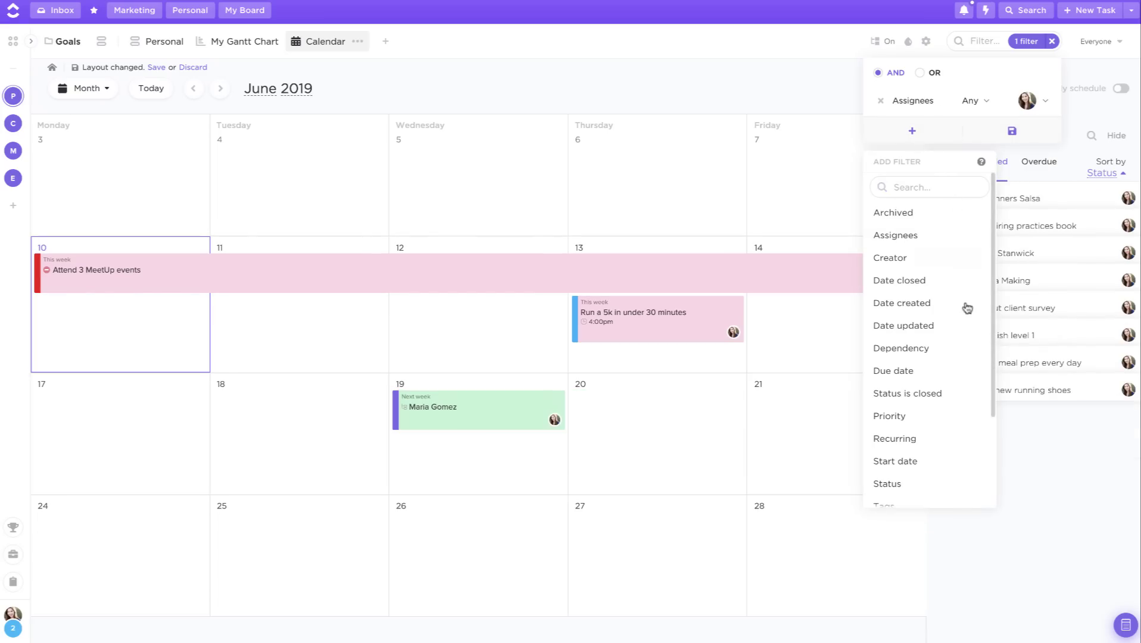
{"action": "left_click", "coordinate": [889, 417]}
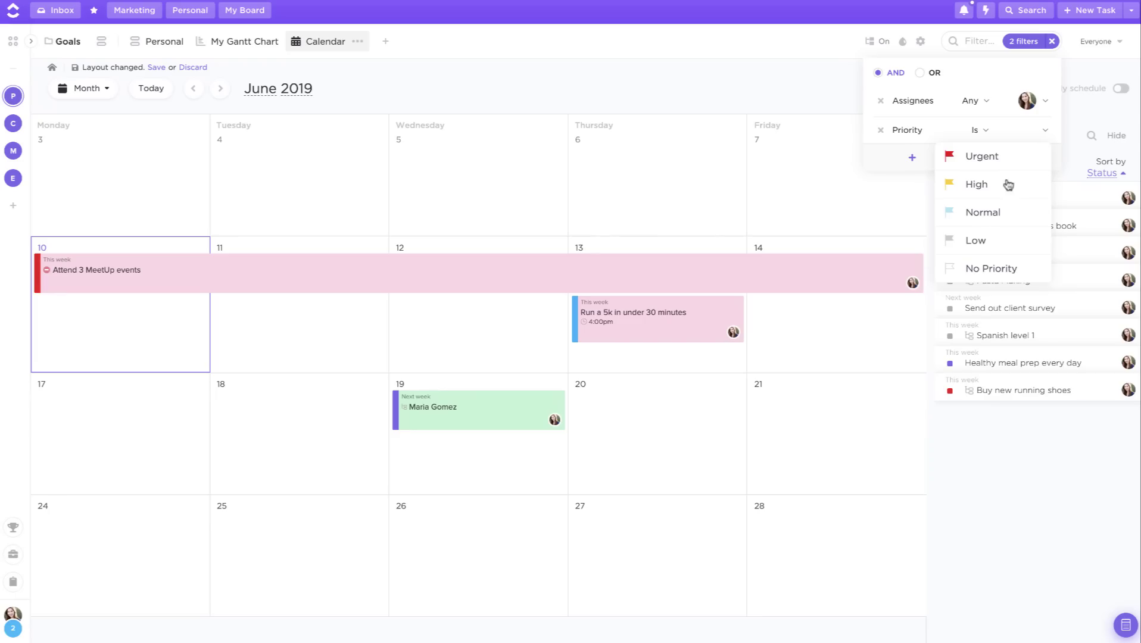
{"action": "left_click", "coordinate": [988, 186]}
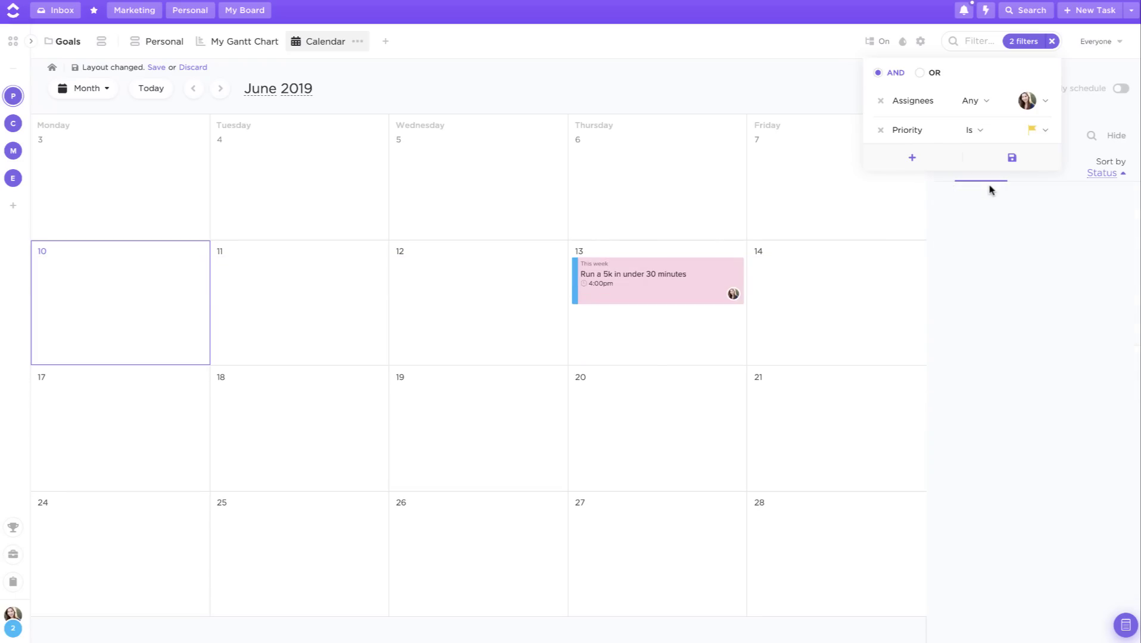
Clear all filters and add a quick task named 'New task!' on June 27
{"action": "left_click", "coordinate": [1052, 41]}
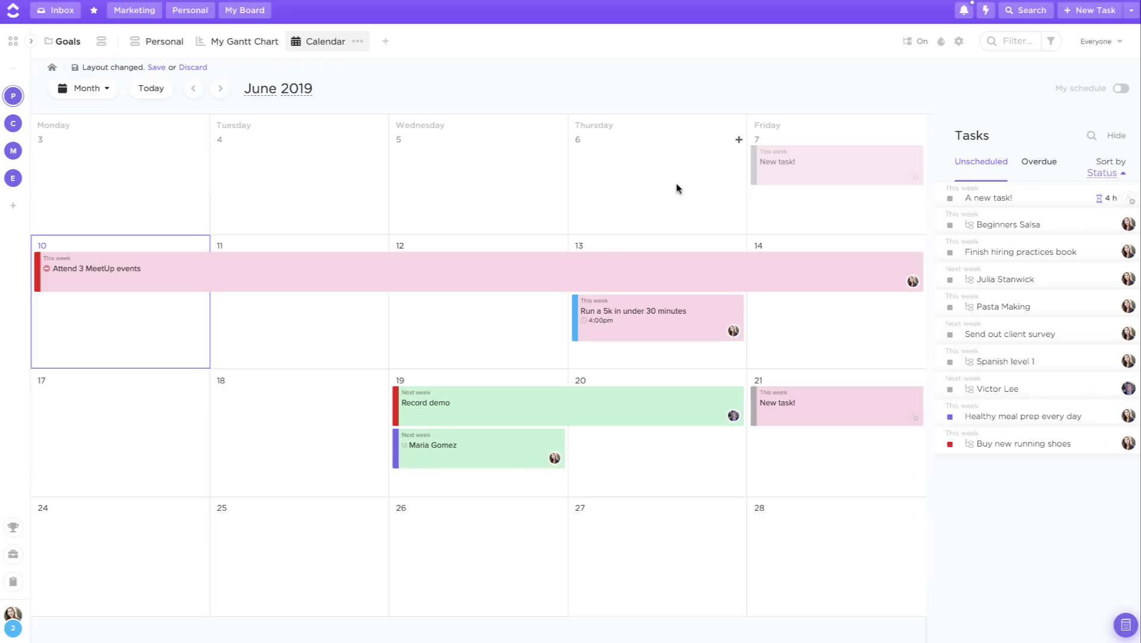
{"action": "left_click", "coordinate": [736, 512]}
{"action": "type", "text": "New task!"}
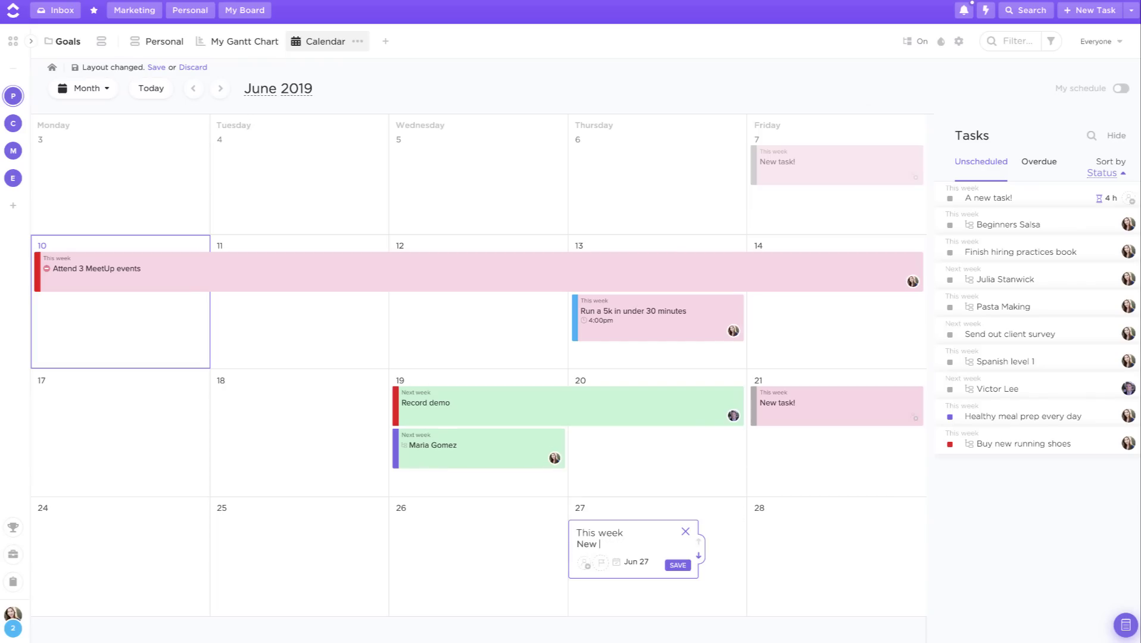
{"action": "left_click", "coordinate": [676, 565]}
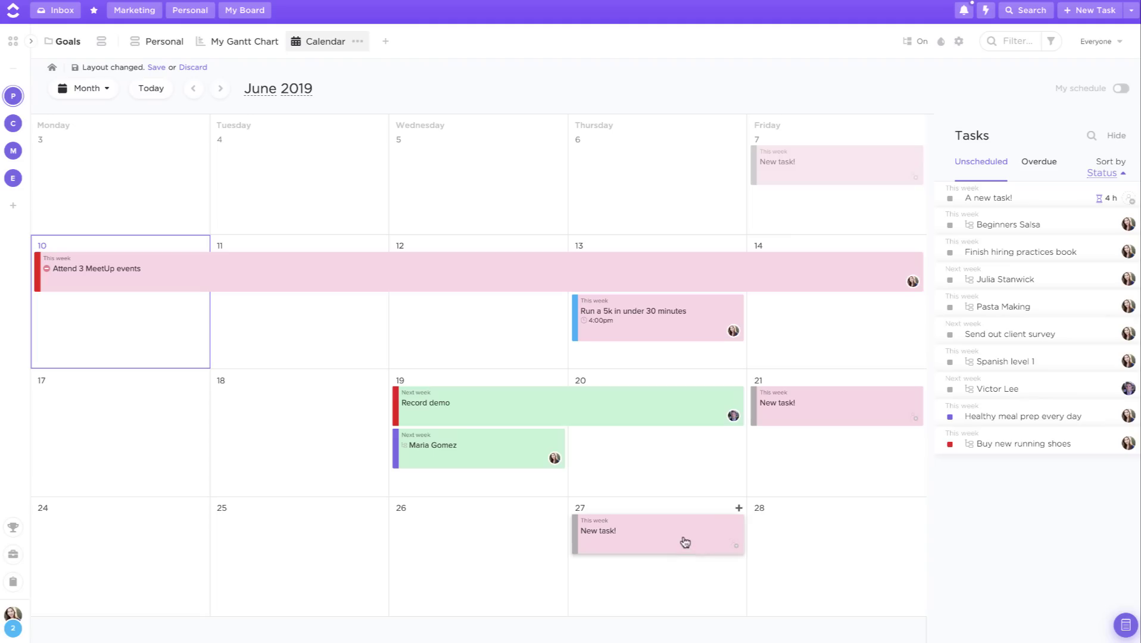
Multi-select the New task!, Record demo and Run a 5k in under 30 minutes cards
{"action": "left_click", "coordinate": [683, 540]}
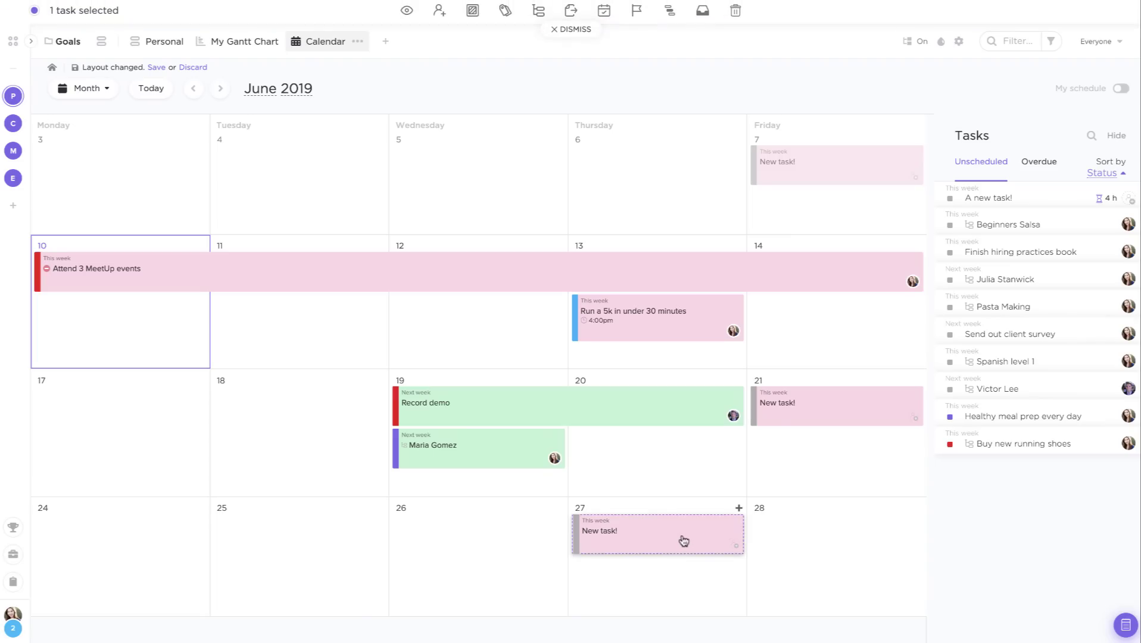
{"action": "left_click", "coordinate": [489, 410]}
{"action": "left_click", "coordinate": [625, 332]}
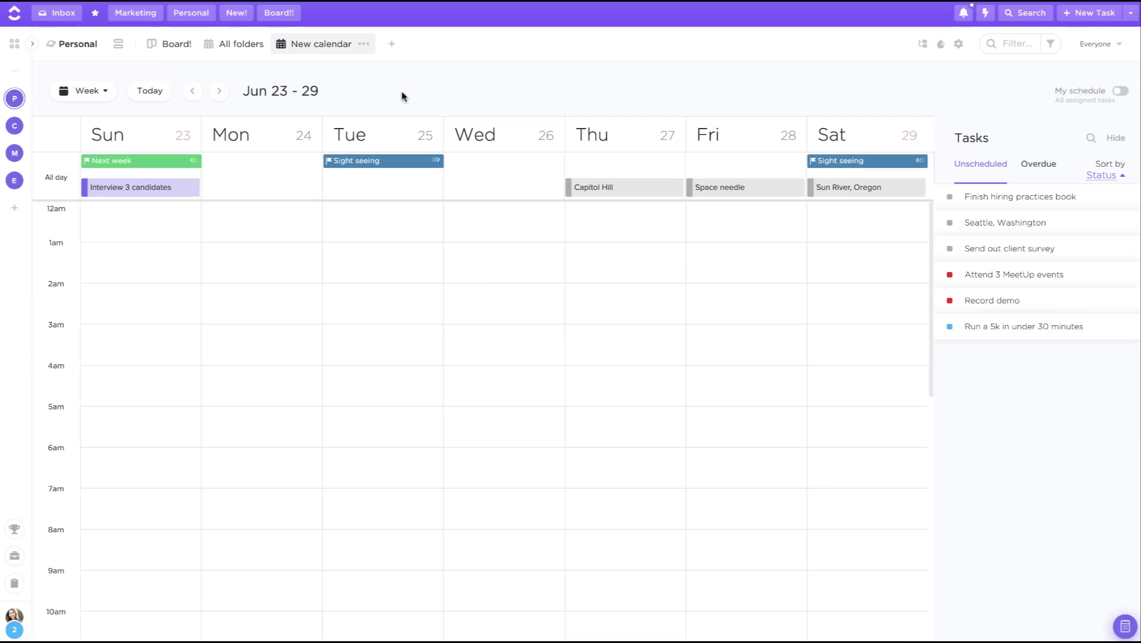
Switch the New calendar from Week to a single-Day layout and check its display settings
{"action": "left_click", "coordinate": [100, 91]}
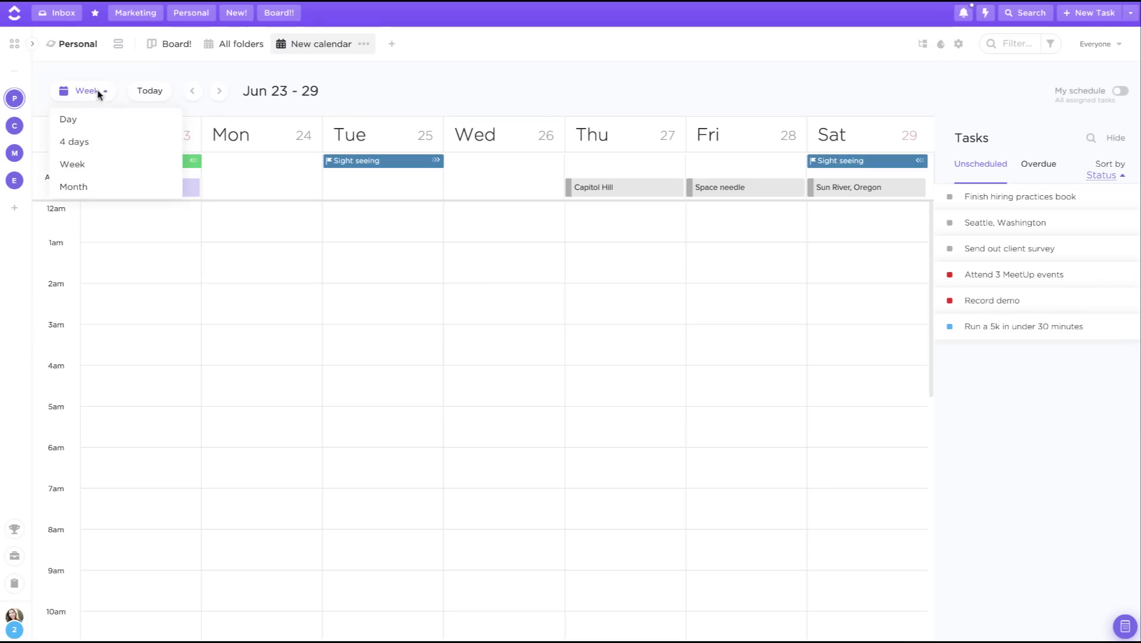
{"action": "left_click", "coordinate": [88, 123]}
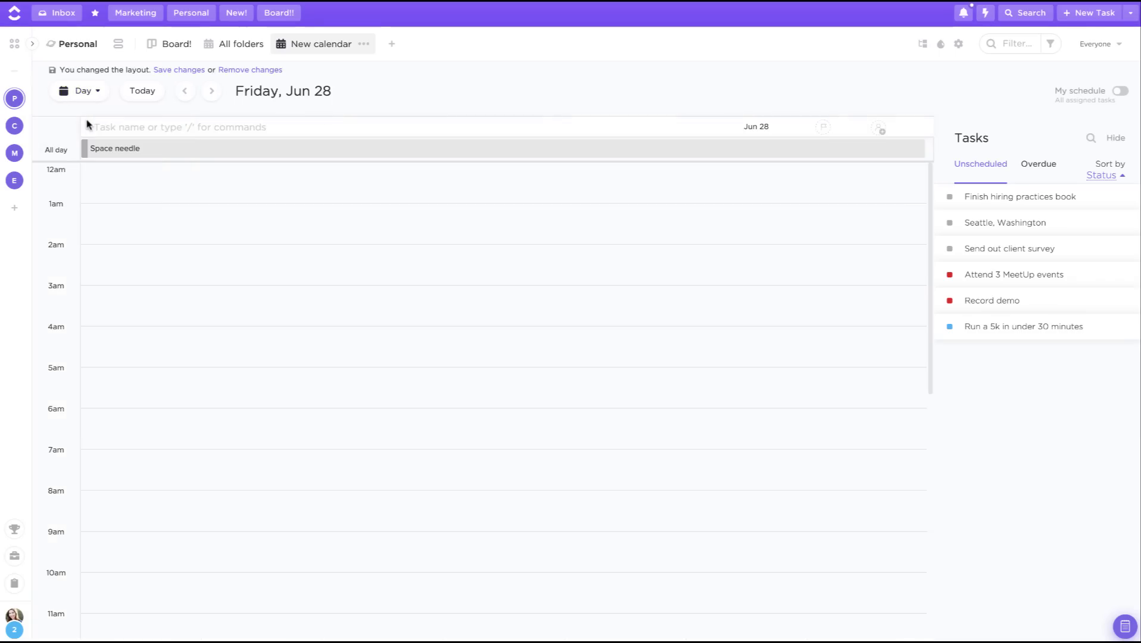
{"action": "left_click", "coordinate": [958, 45]}
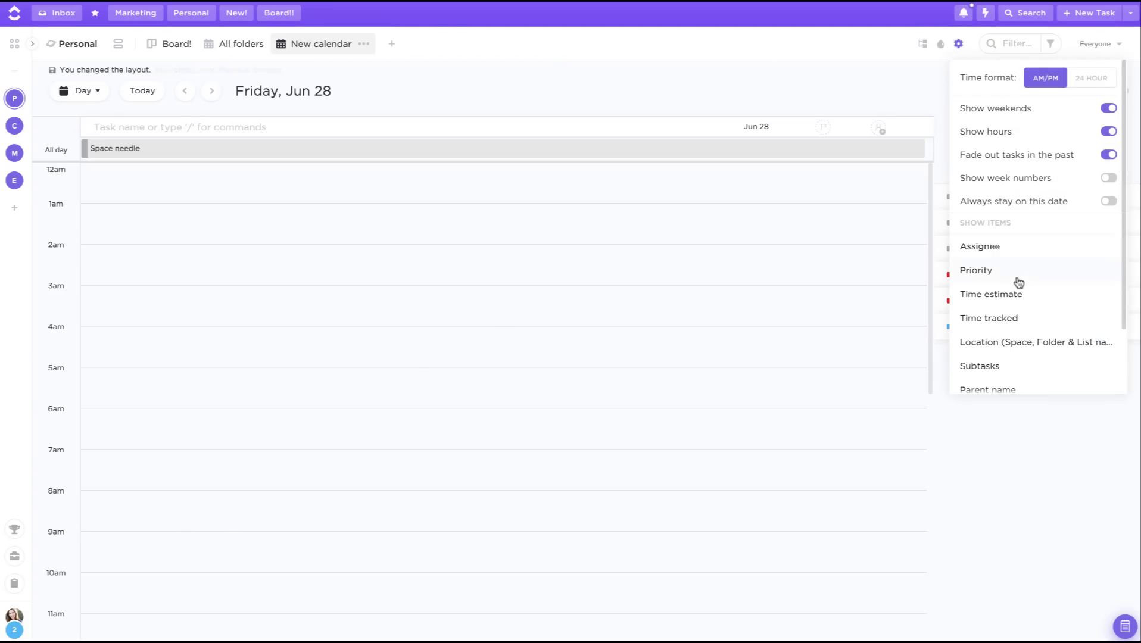
{"action": "left_click", "coordinate": [810, 90]}
Save the Day layout and turn on saving layout changes automatically
{"action": "mouse_move", "coordinate": [140, 70]}
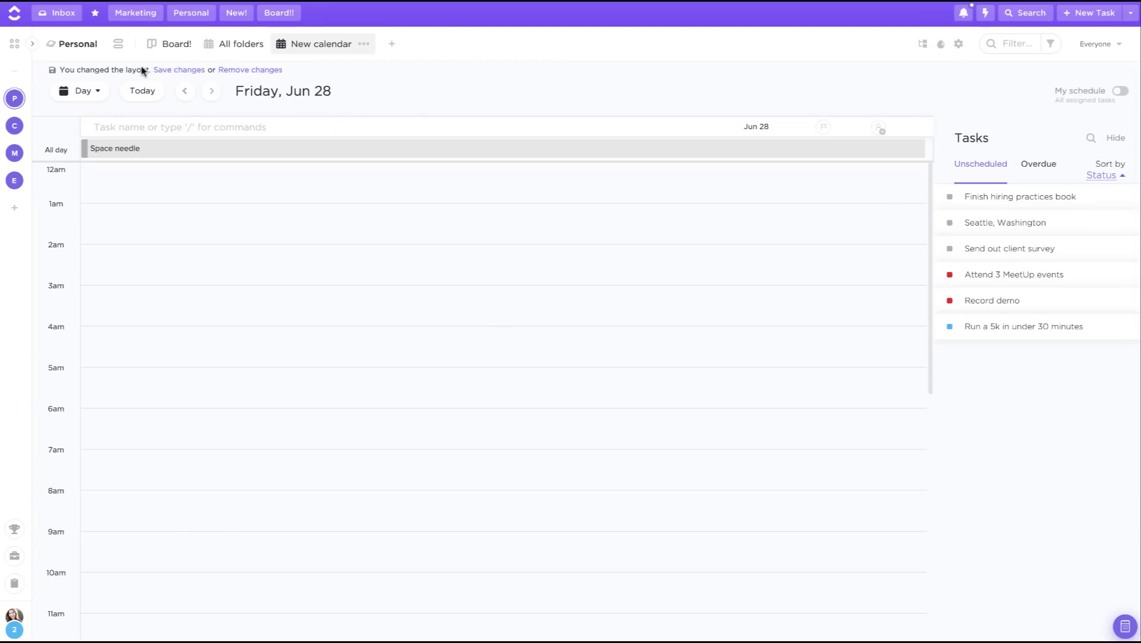
{"action": "left_click", "coordinate": [178, 72]}
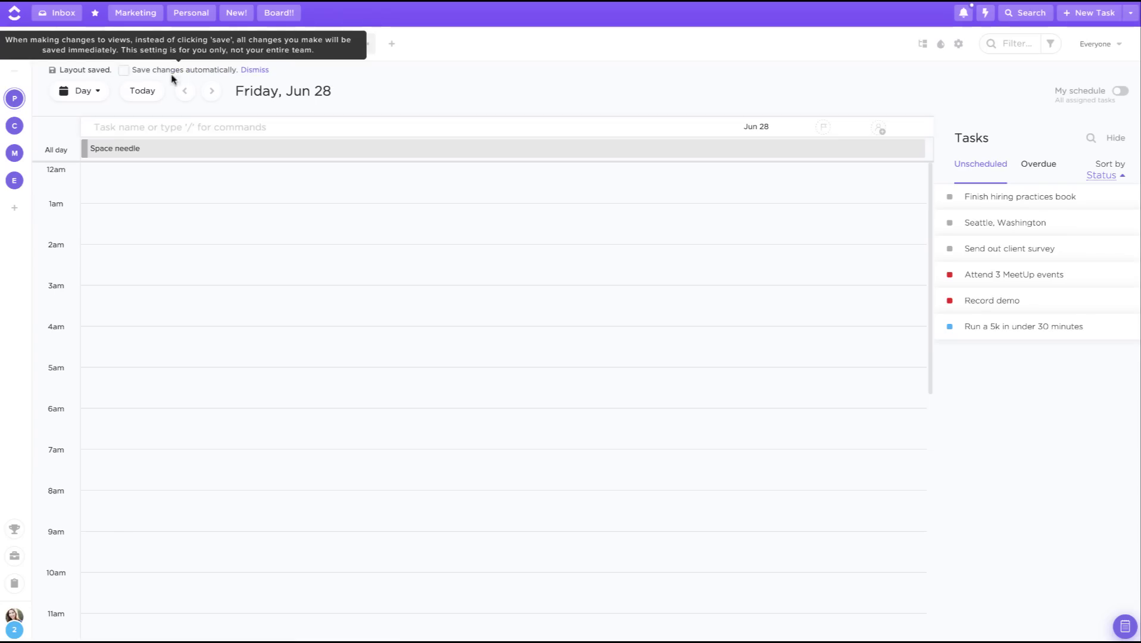
{"action": "left_click", "coordinate": [124, 74]}
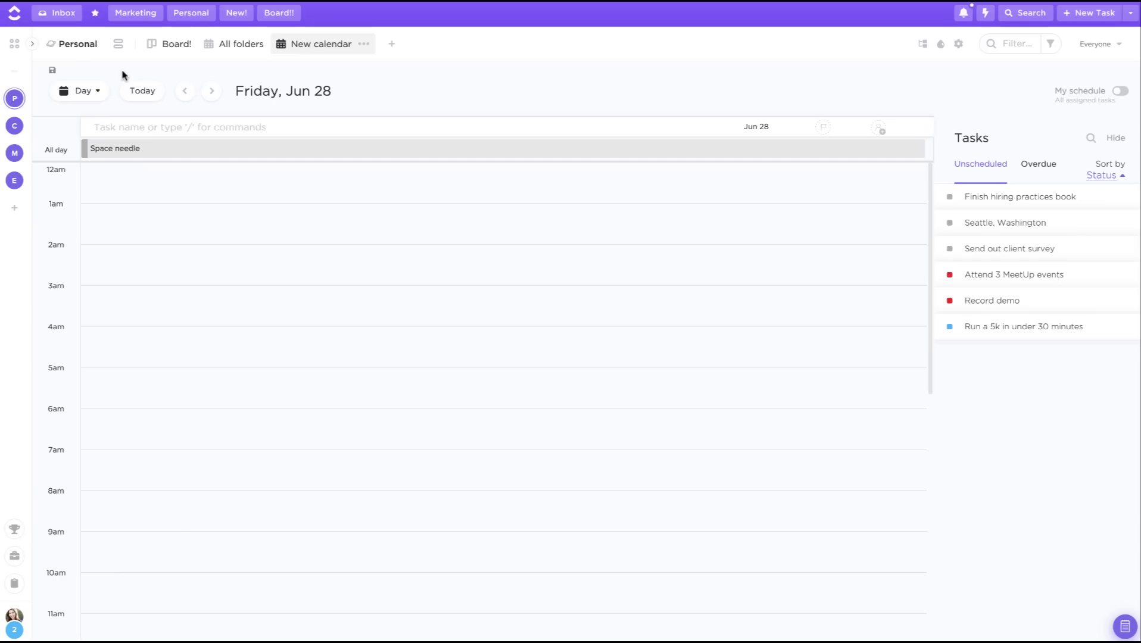
Add the New calendar view to favorites, renamed 'New calendar!'
{"action": "left_click", "coordinate": [364, 45]}
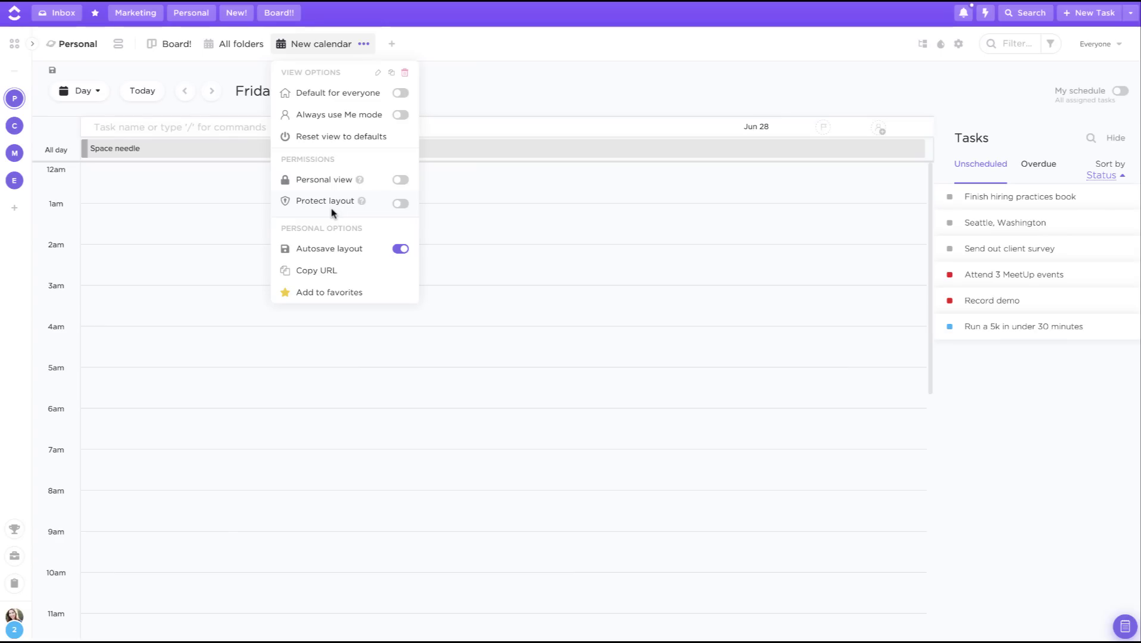
{"action": "left_click", "coordinate": [325, 293]}
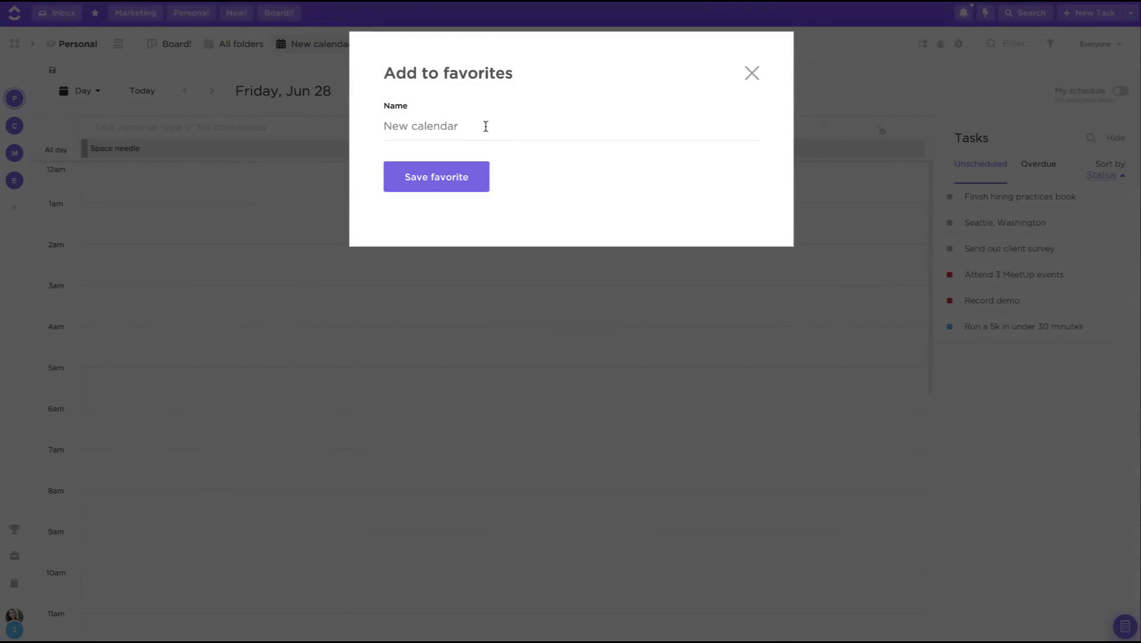
{"action": "type", "text": "!"}
{"action": "left_click", "coordinate": [455, 172]}
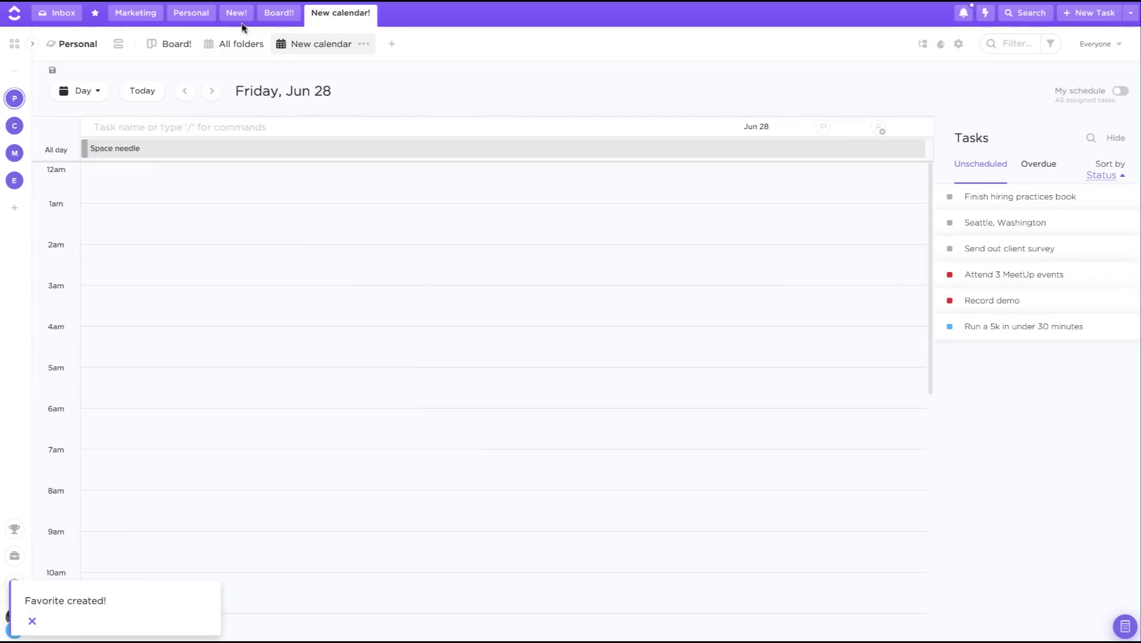
{"action": "left_click", "coordinate": [206, 18]}
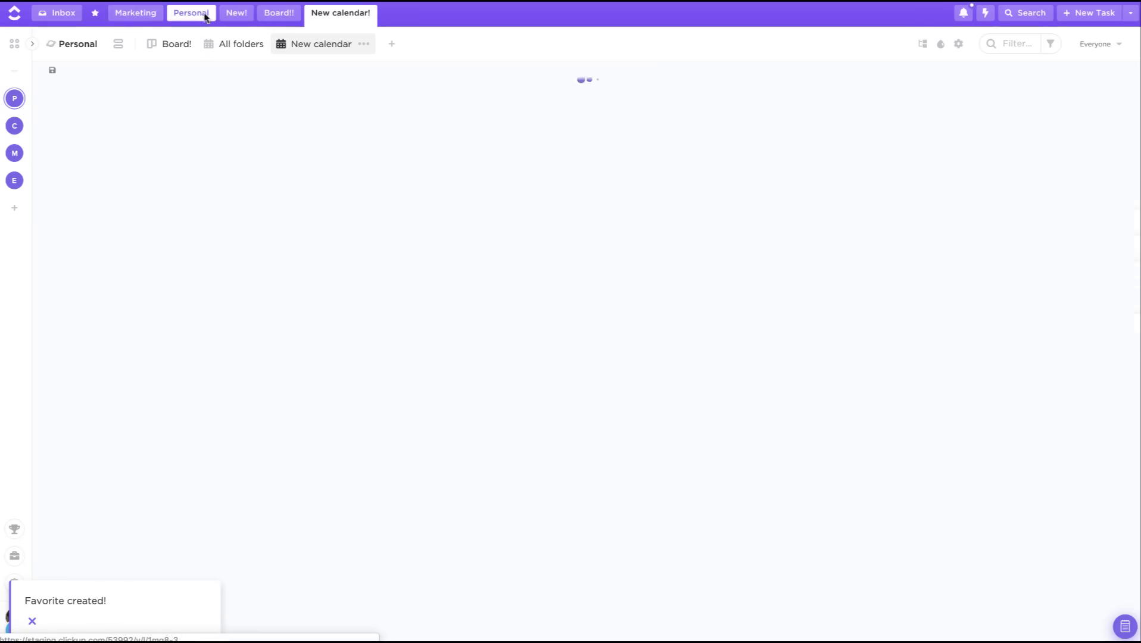
{"action": "left_click", "coordinate": [333, 12]}
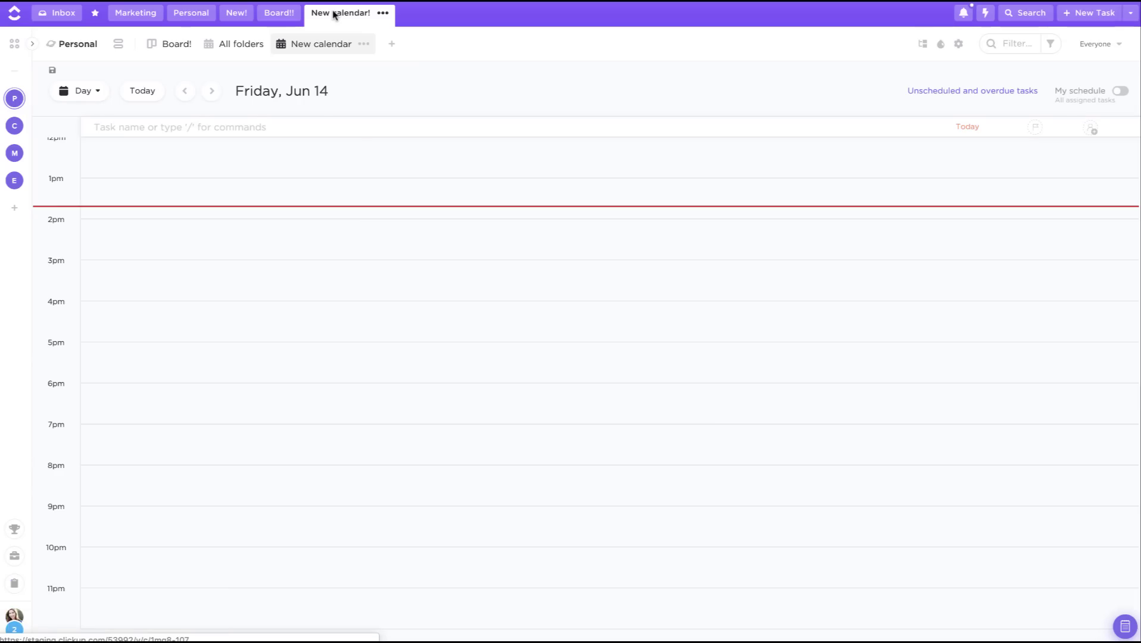
{"action": "left_click", "coordinate": [393, 46]}
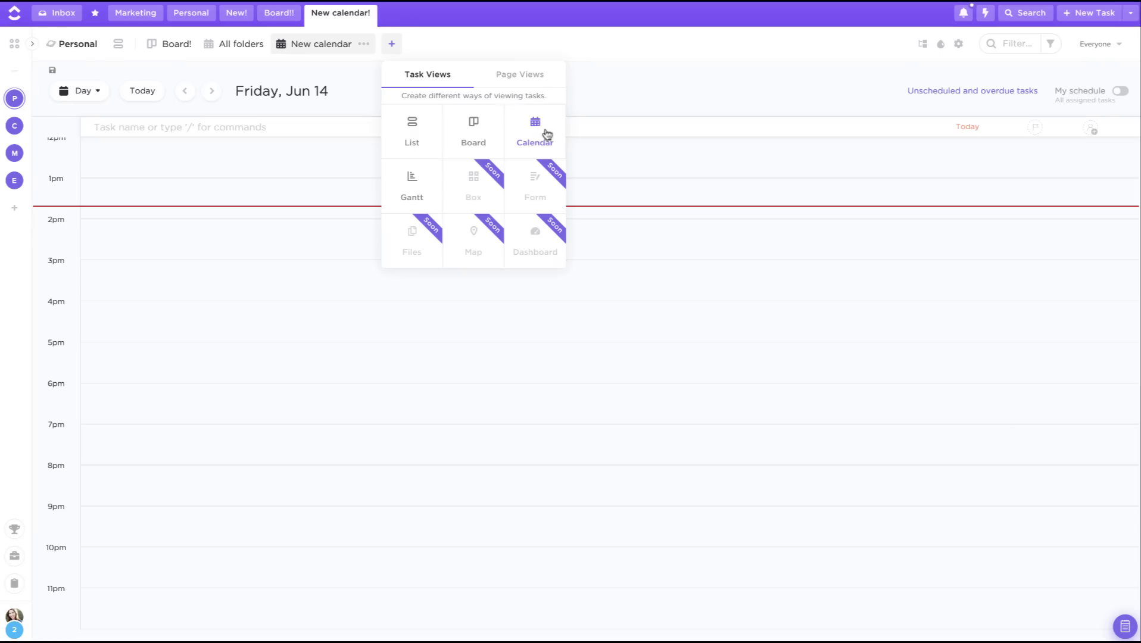
{"action": "left_click", "coordinate": [627, 104]}
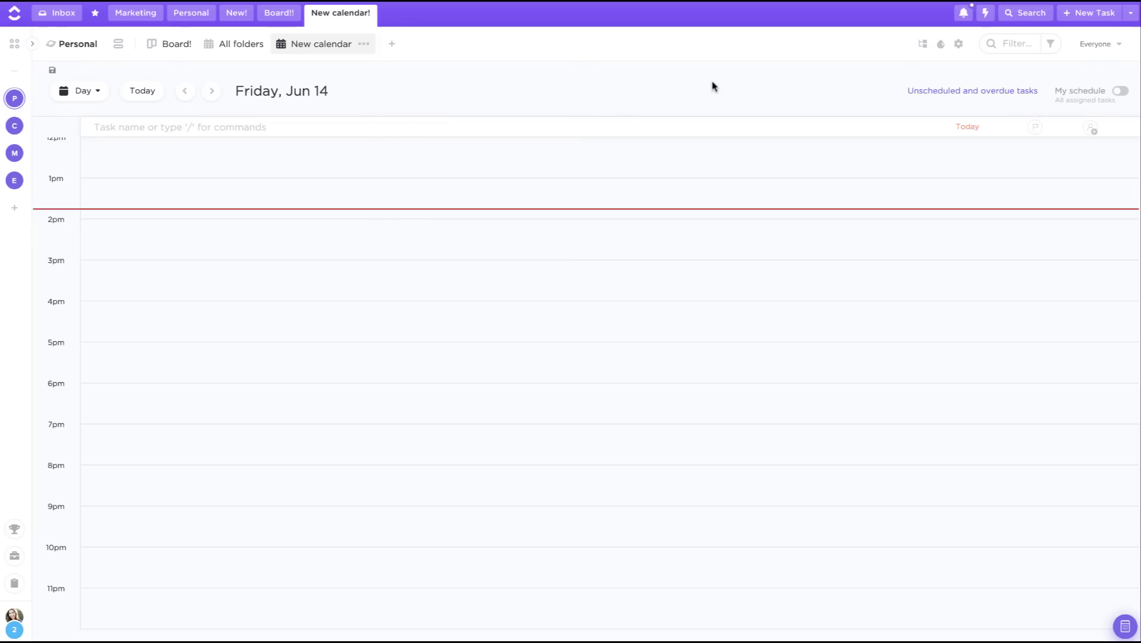